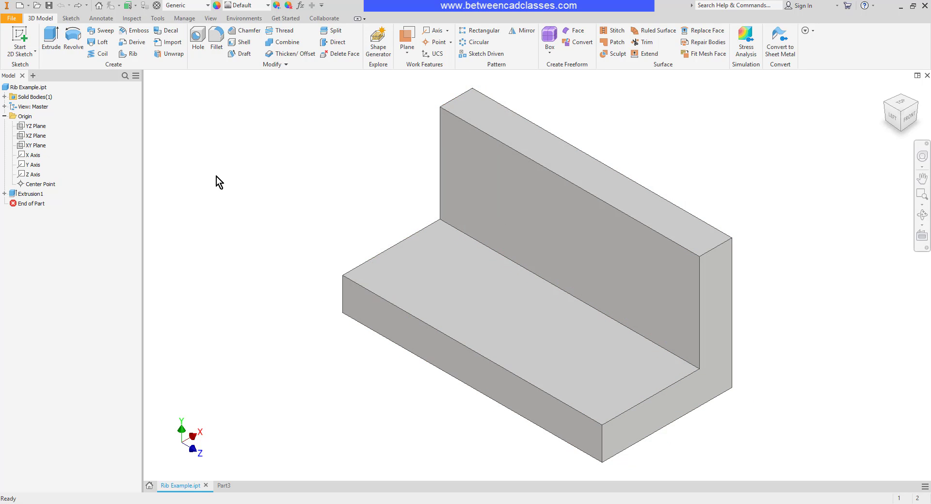
Step: Create Work Plane1 midway between the bracket's two end faces, then return to the Home isometric view
click(412, 33)
click(721, 291)
shift+middle_drag(778, 291, 798, 124)
click(415, 151)
click(884, 91)
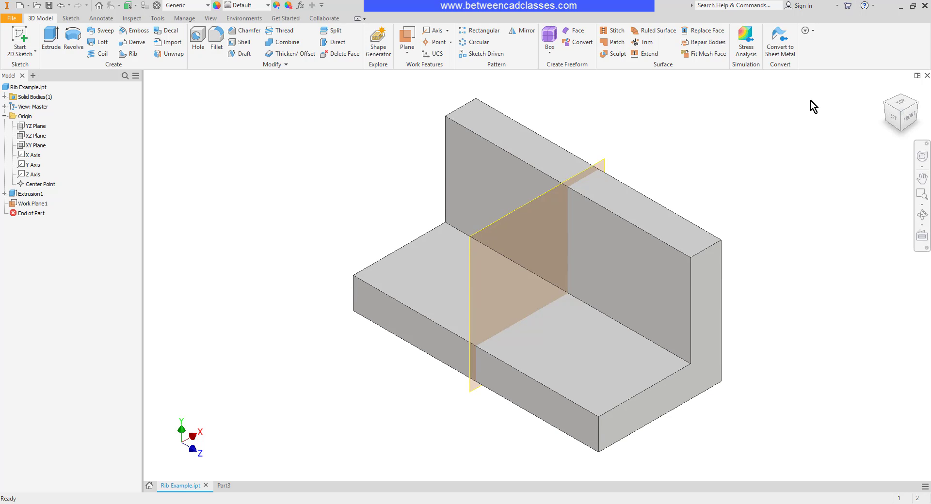
Step: Start a new 2D sketch on Work Plane1 and centre the L profile in view
click(19, 39)
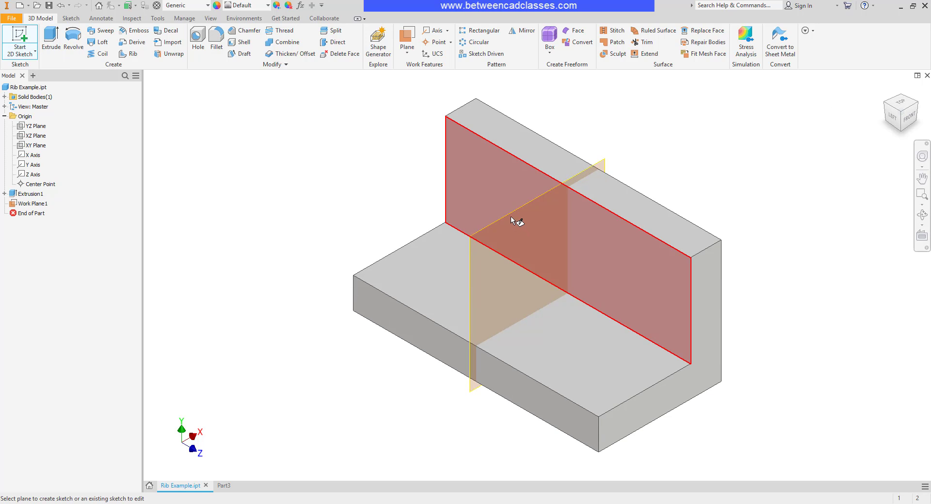
click(508, 214)
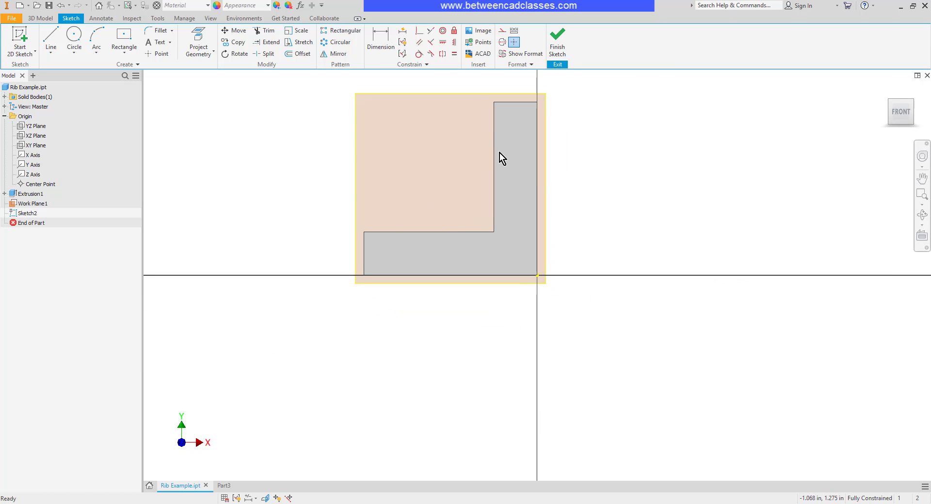
scroll(654, 178, up, 4)
mouse_move(551, 185)
middle_down()
mouse_move(811, 269)
mouse_move(793, 253)
middle_up()
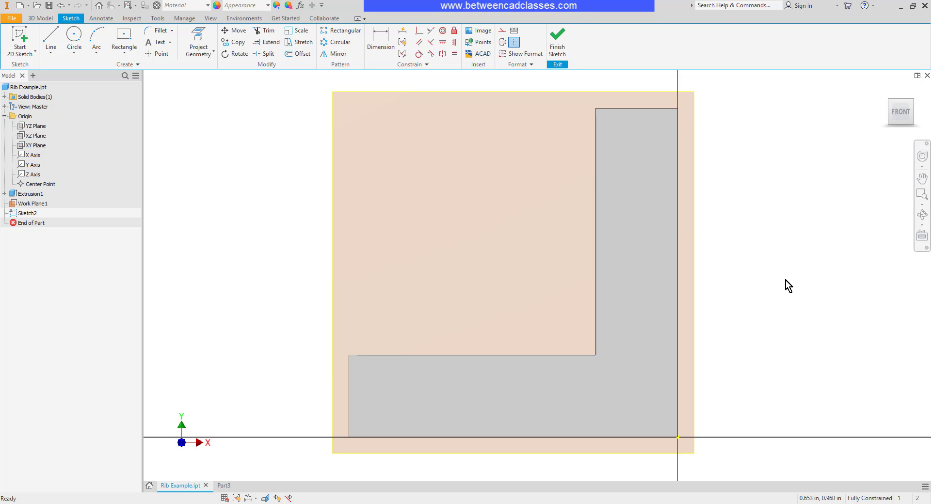
Step: Slice the graphics at the sketch plane and project the part's cut edges into the sketch
right_click(228, 128)
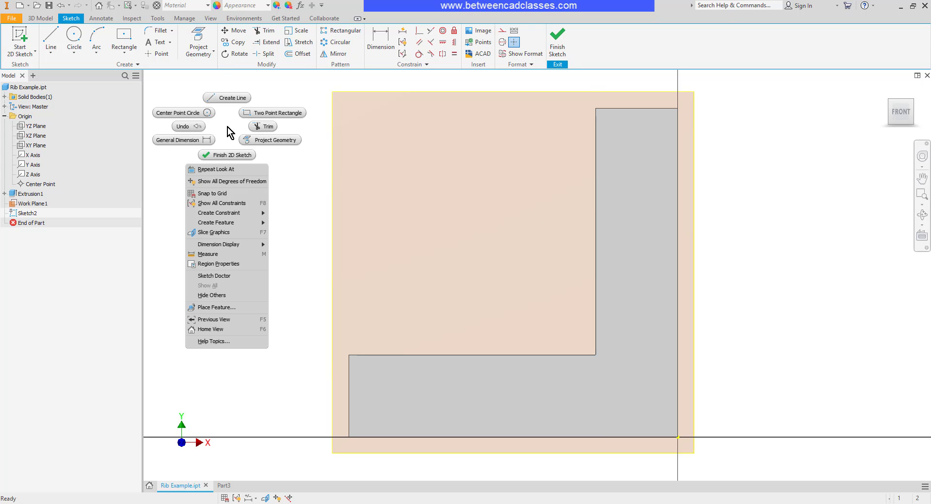
click(231, 235)
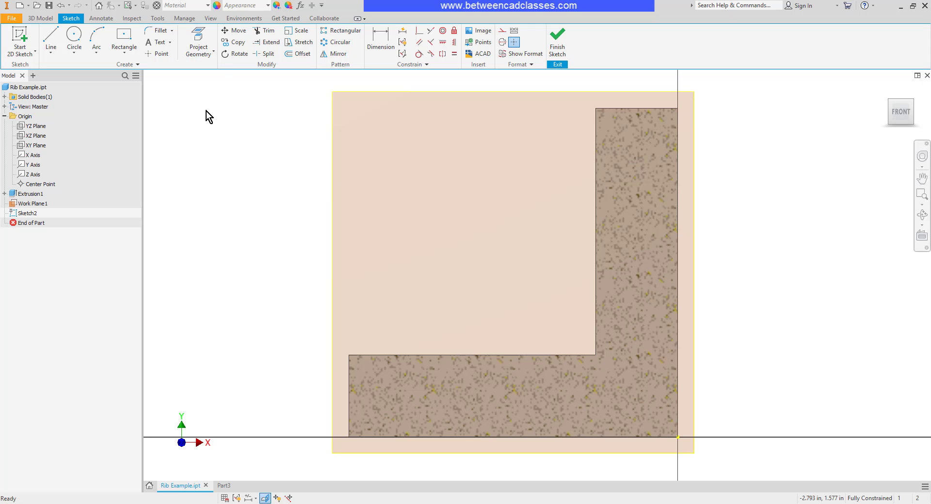
click(204, 52)
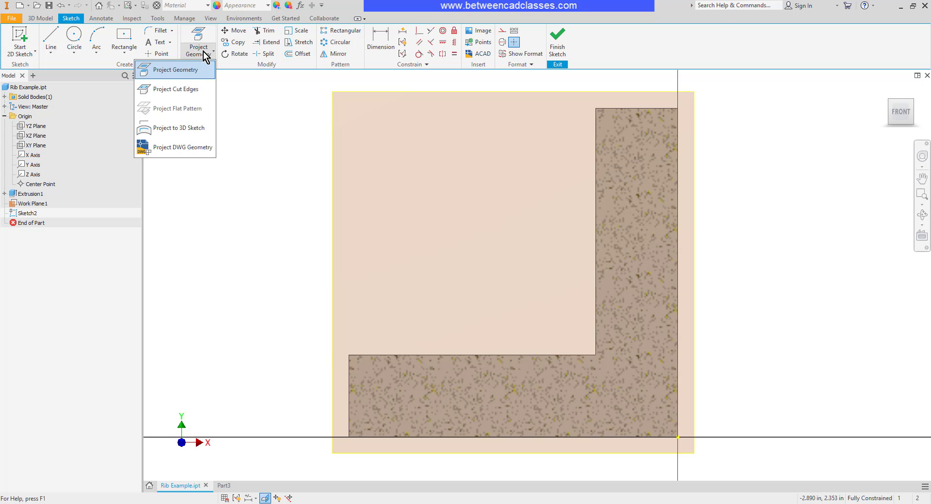
click(185, 89)
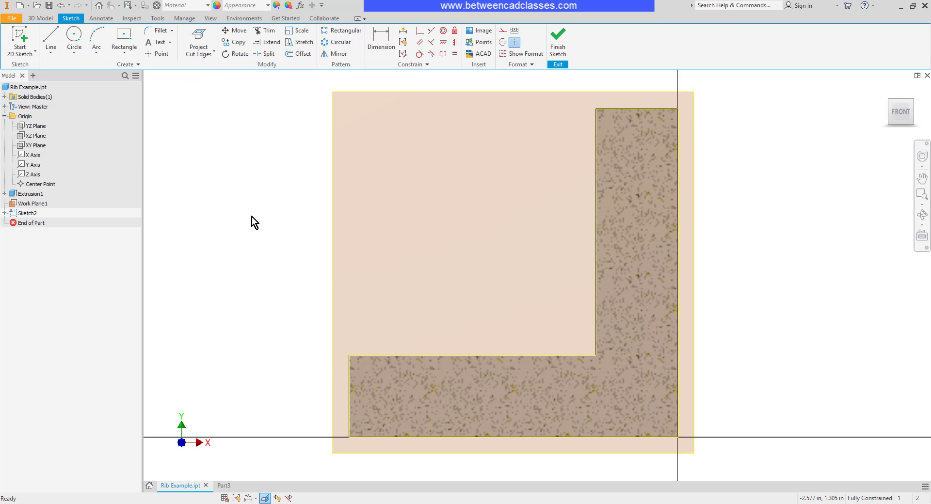
Step: Draw a diagonal line from the base's top edge to the upright's inner edge
click(50, 40)
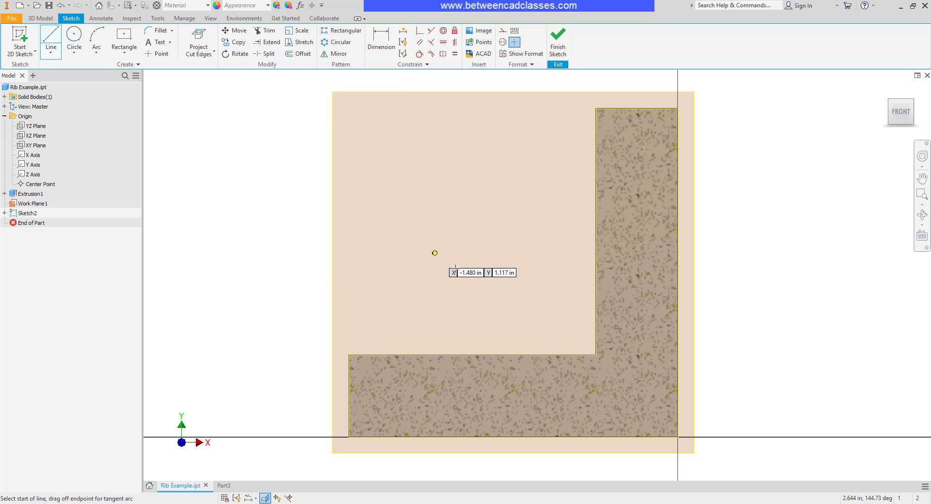
click(392, 355)
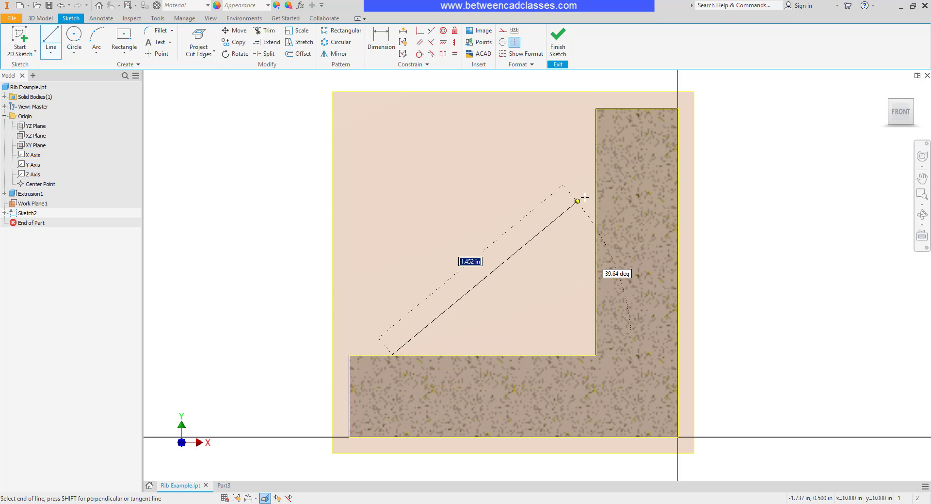
click(596, 174)
Step: Dimension the line's upper end 0.25 from the top and its lower end 0.25 from the left edge
click(380, 39)
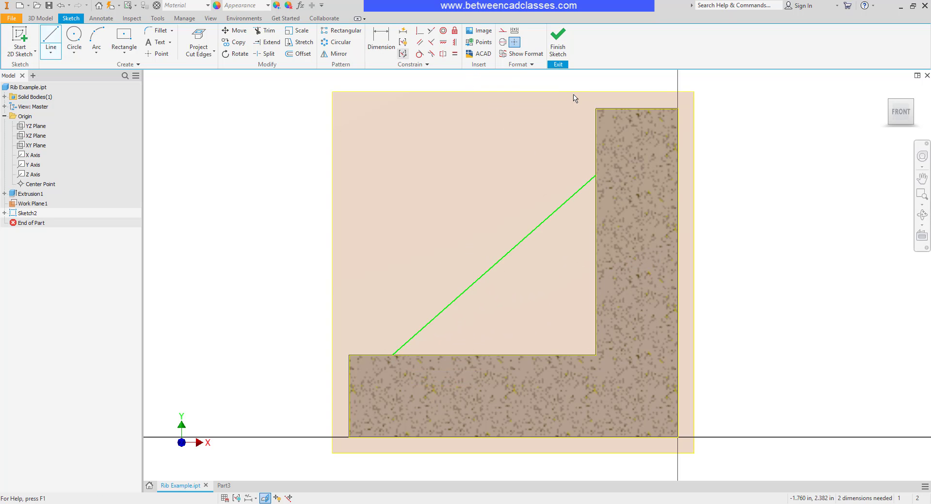
click(595, 175)
click(596, 109)
click(541, 143)
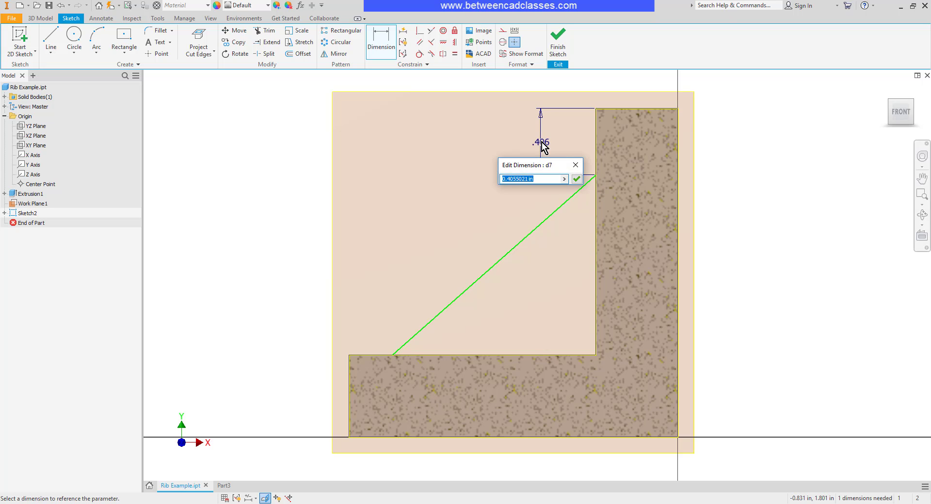
text(.25)
key(Return)
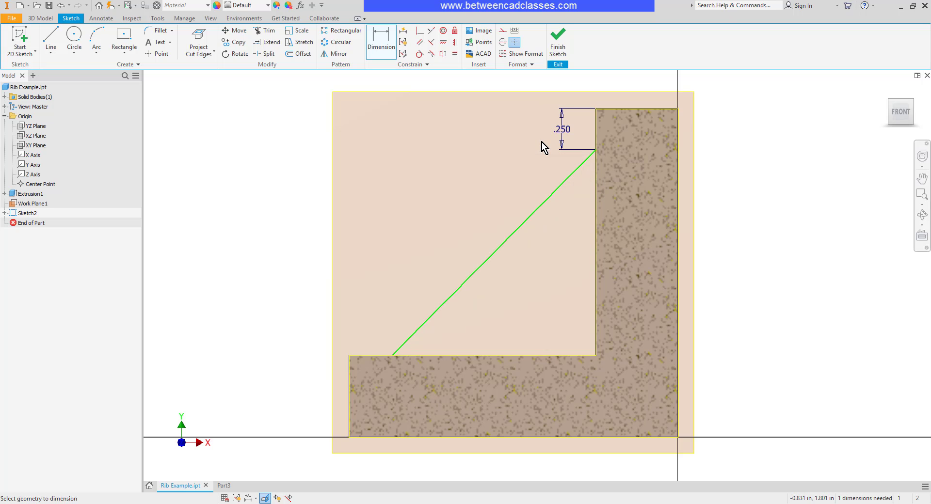
click(350, 368)
click(393, 355)
click(368, 288)
text(.25)
key(Return)
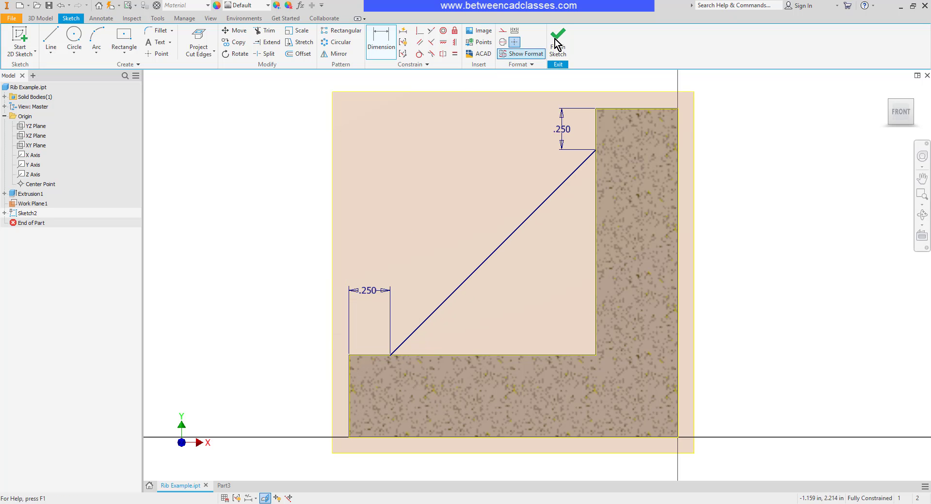
Step: Finish the sketch and start a Rib using the diagonal line as its profile
click(561, 38)
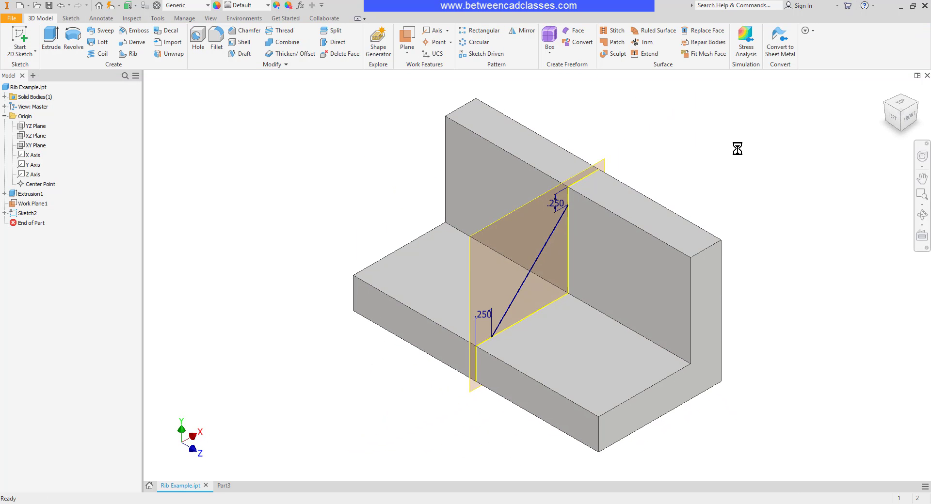
click(133, 54)
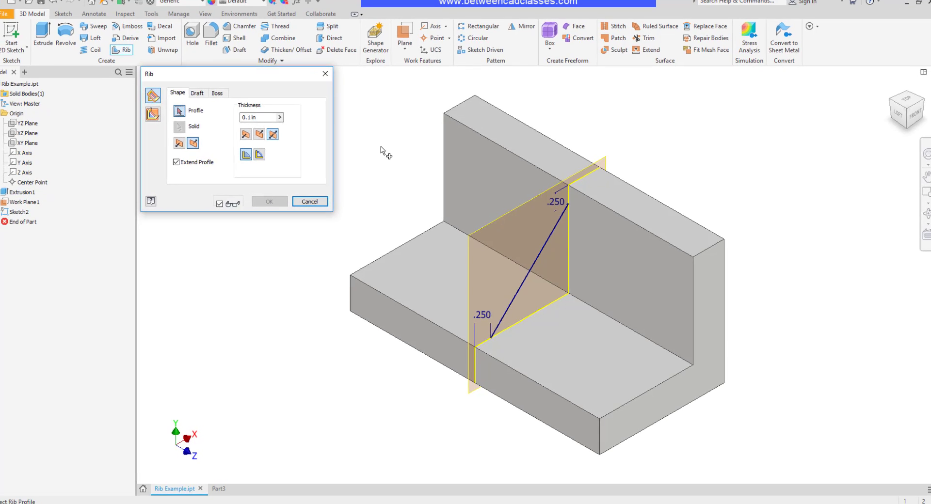
click(546, 235)
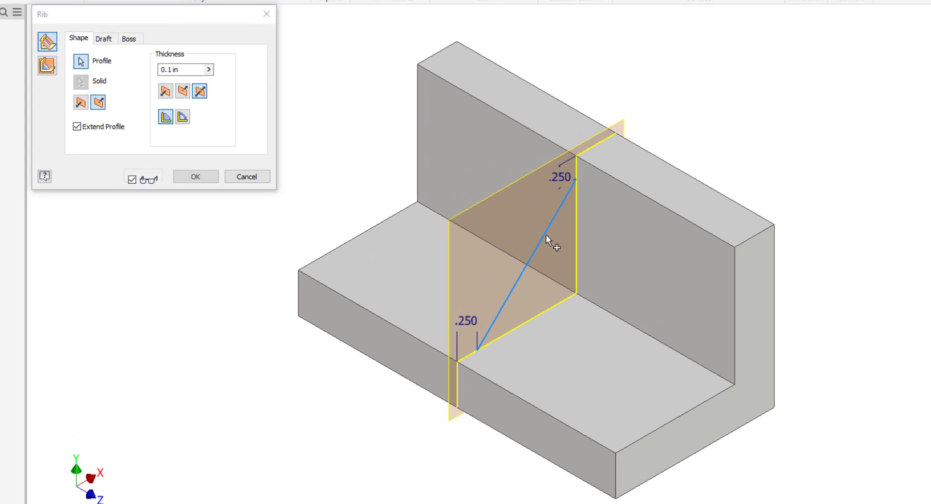
scroll(490, 259, down, 3)
scroll(492, 260, up, 3)
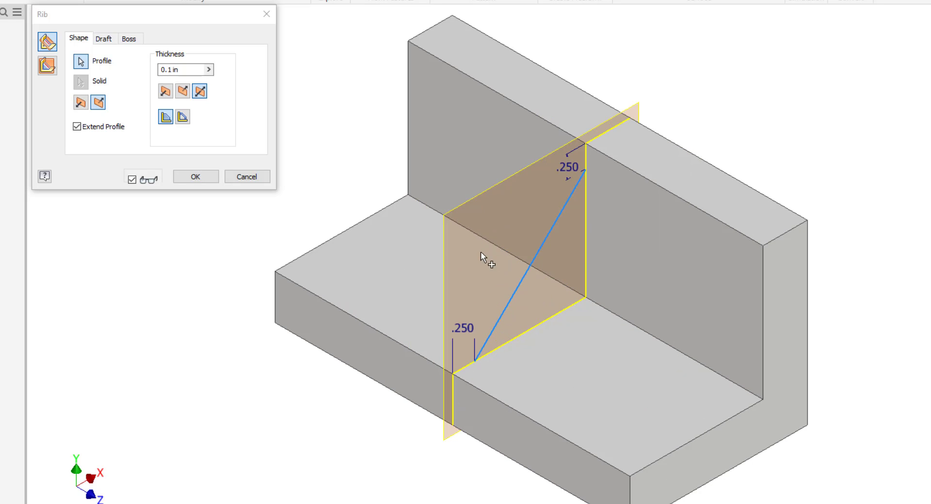
drag(150, 16, 194, 24)
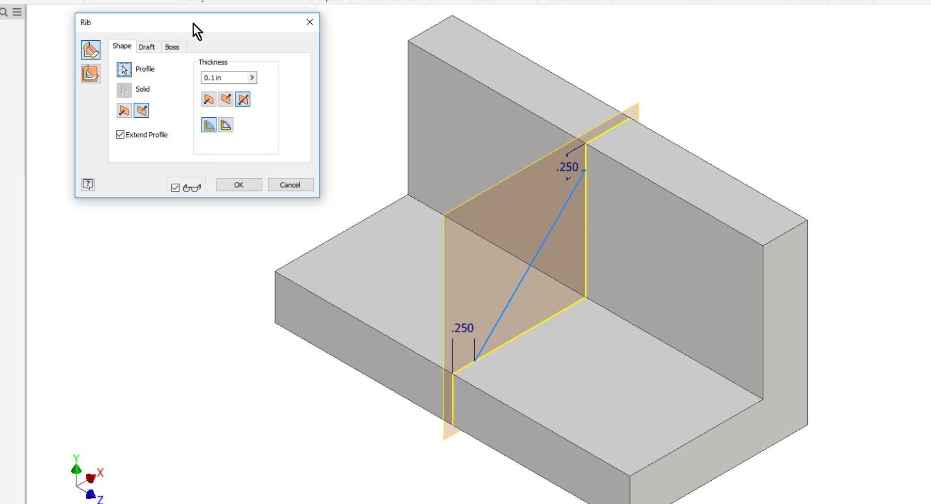
click(93, 76)
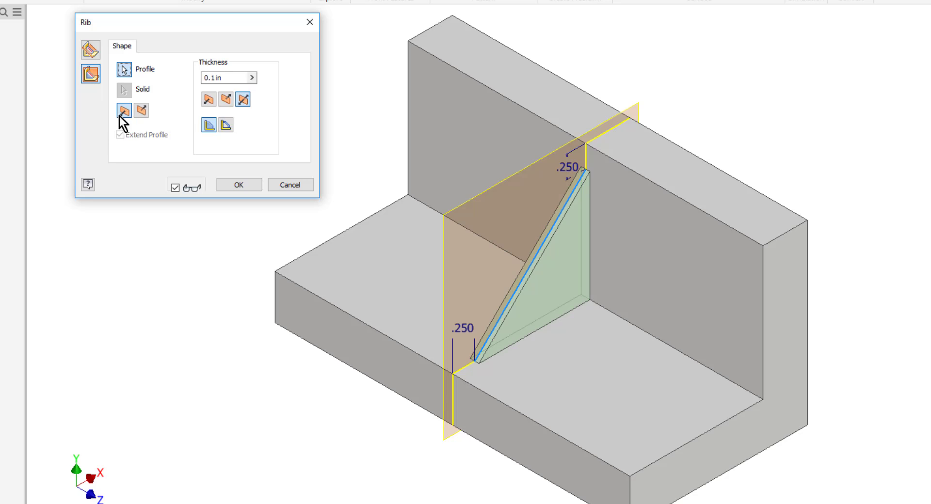
click(143, 113)
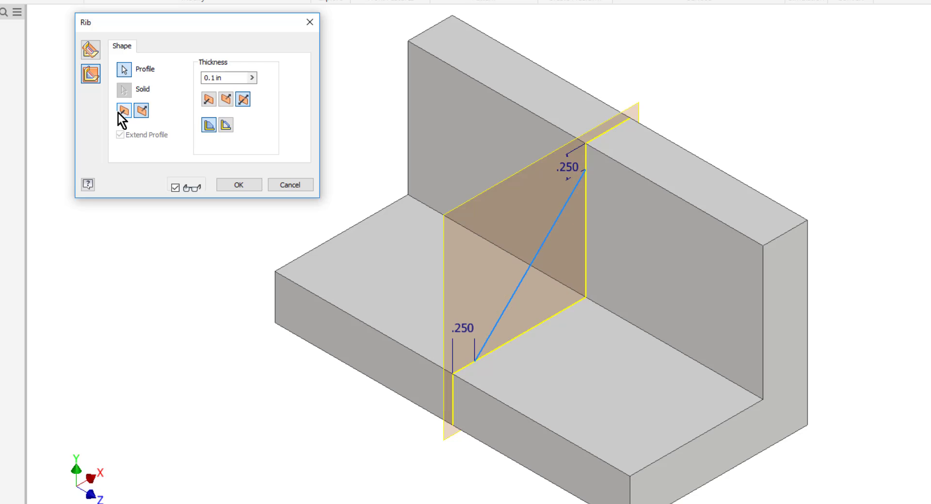
click(123, 112)
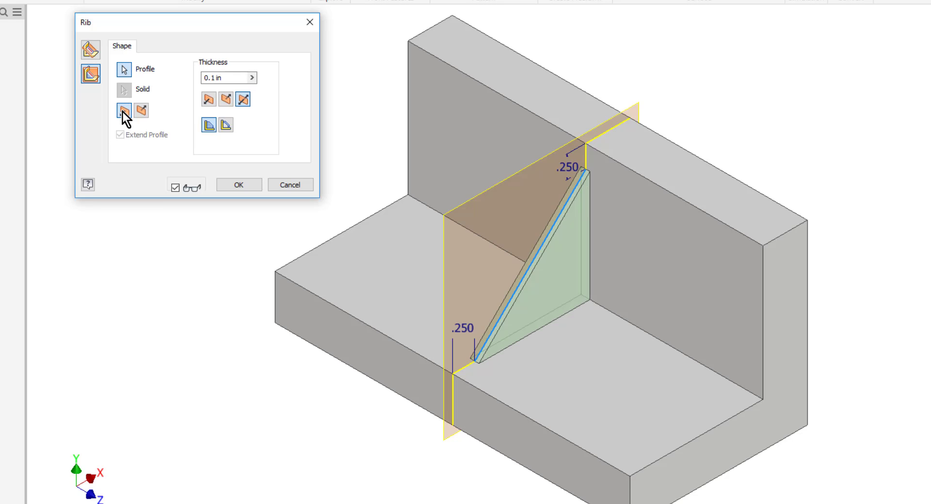
click(143, 110)
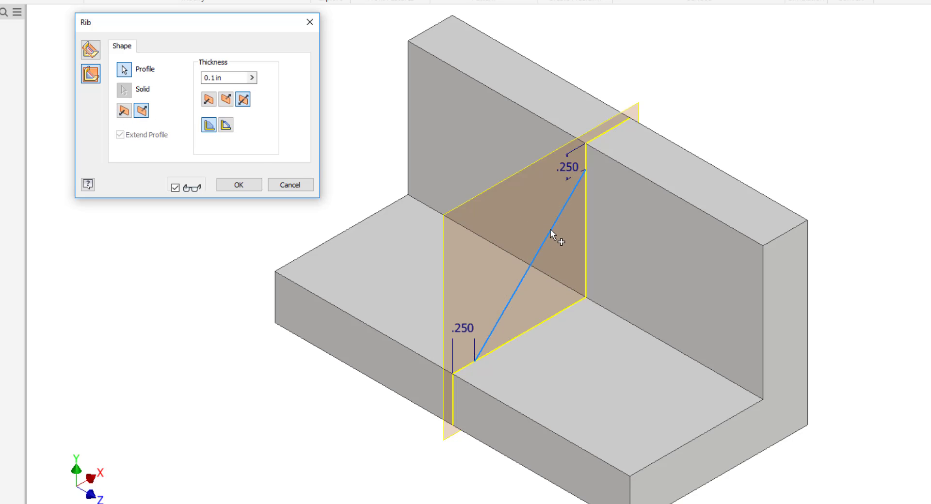
click(121, 109)
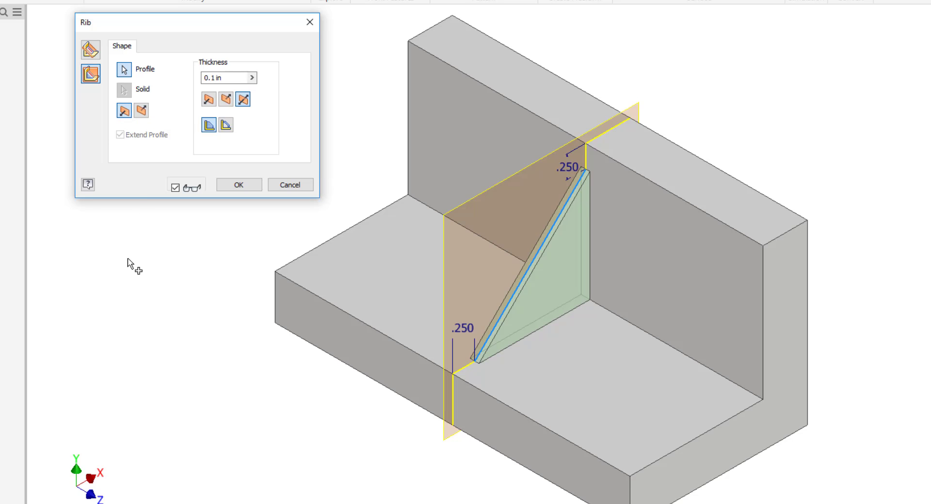
Step: Set the rib thickness to 0.25, applied symmetrically about the profile line
drag(233, 78, 194, 82)
text(.25)
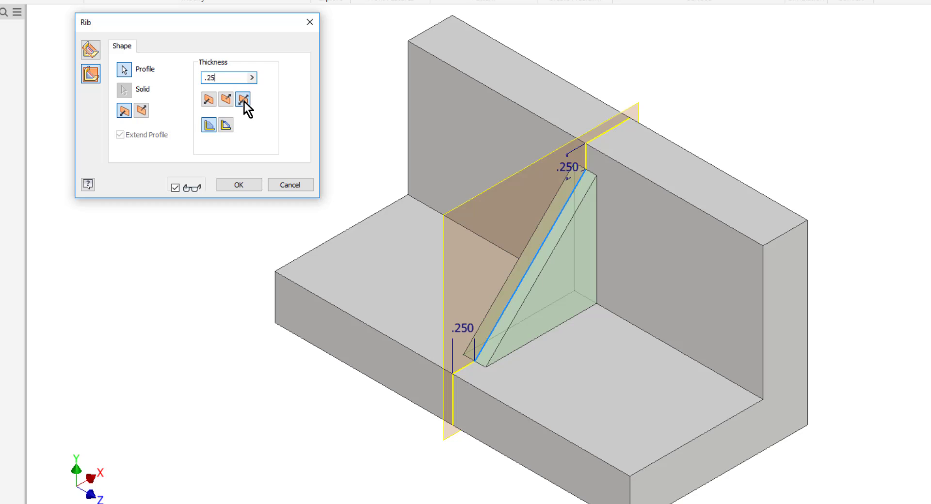
click(228, 101)
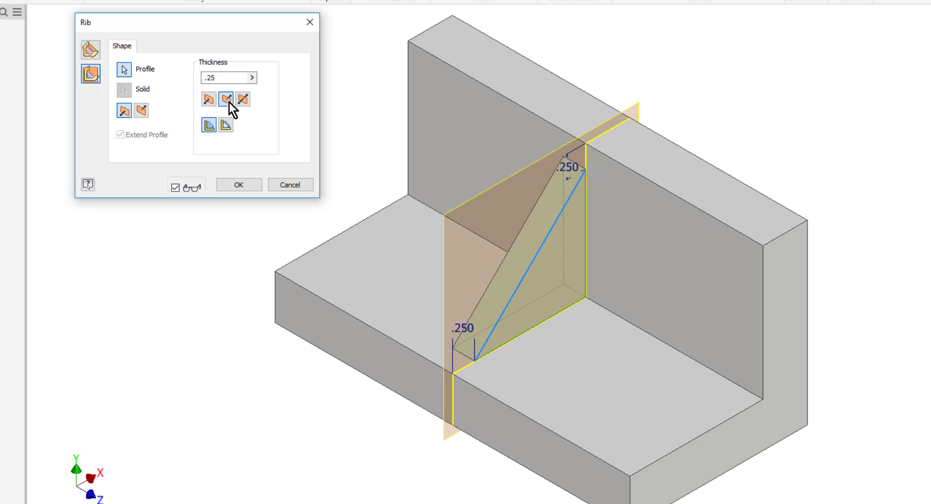
click(207, 100)
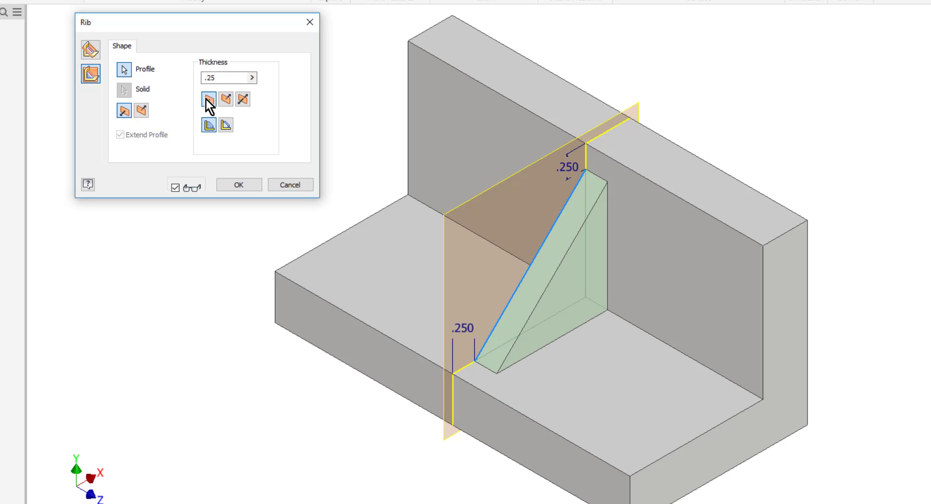
click(244, 100)
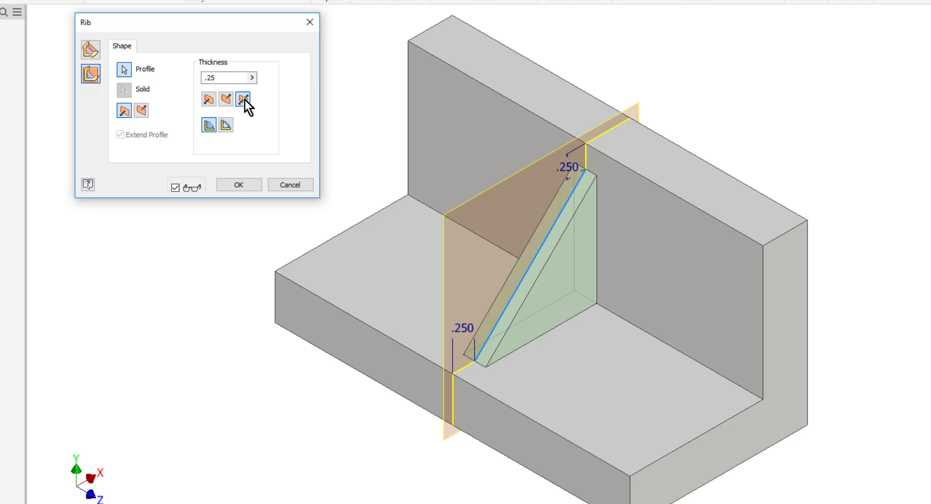
Step: Give the rib a finite 0.3 extent, check the preview, and create Rib1
click(226, 125)
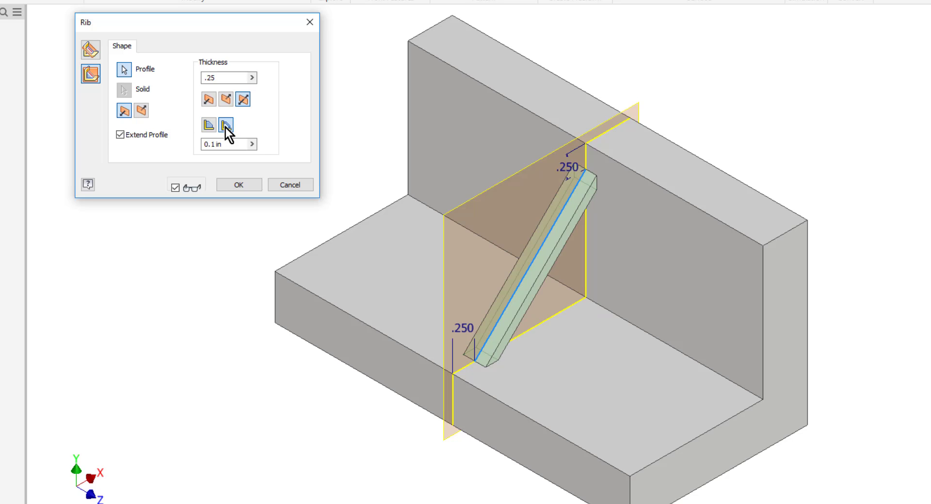
drag(222, 144, 199, 142)
text(.3)
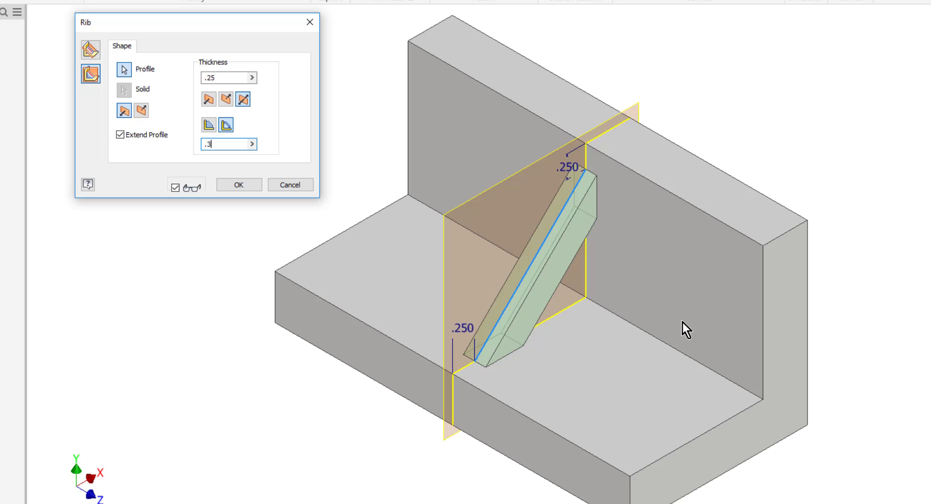
mouse_move(662, 322)
shift+middle_down()
mouse_move(578, 312)
mouse_move(682, 310)
mouse_move(587, 301)
mouse_move(651, 312)
shift+middle_up()
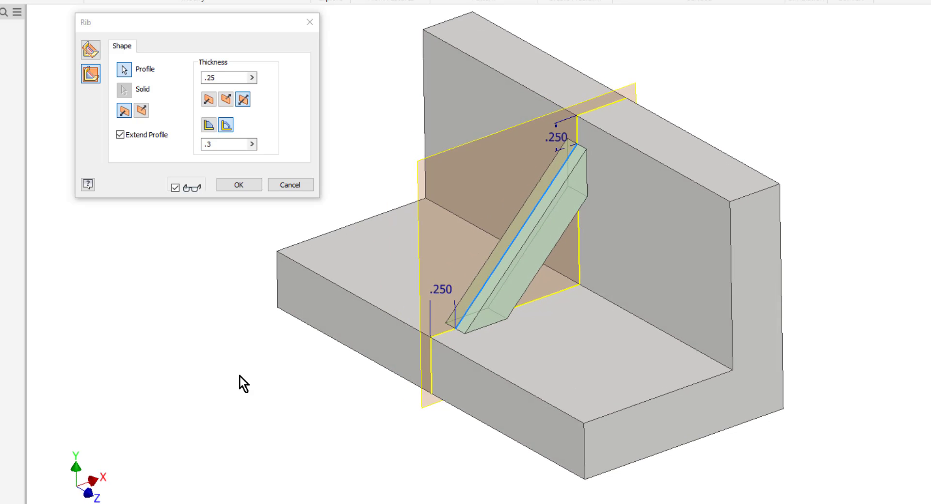
key(Return)
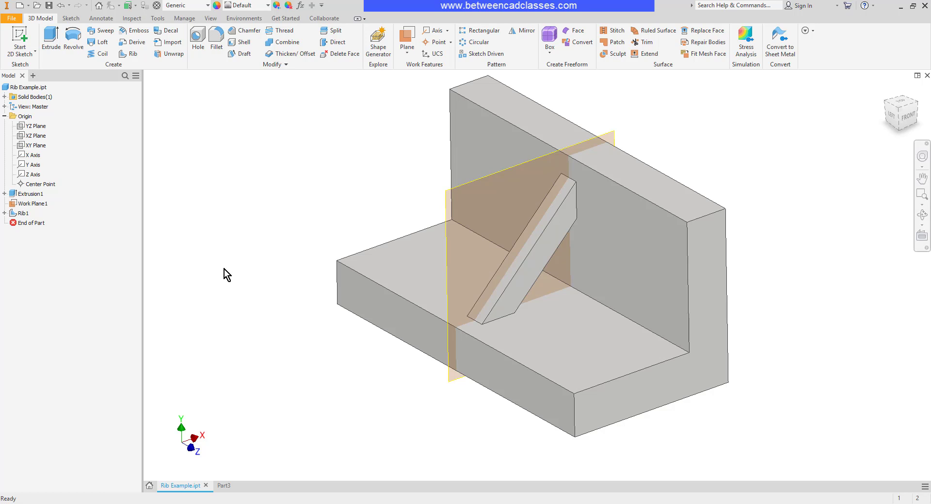
Step: Move the End of Part marker above Rib1 in the browser to roll back the rib
drag(27, 223, 27, 212)
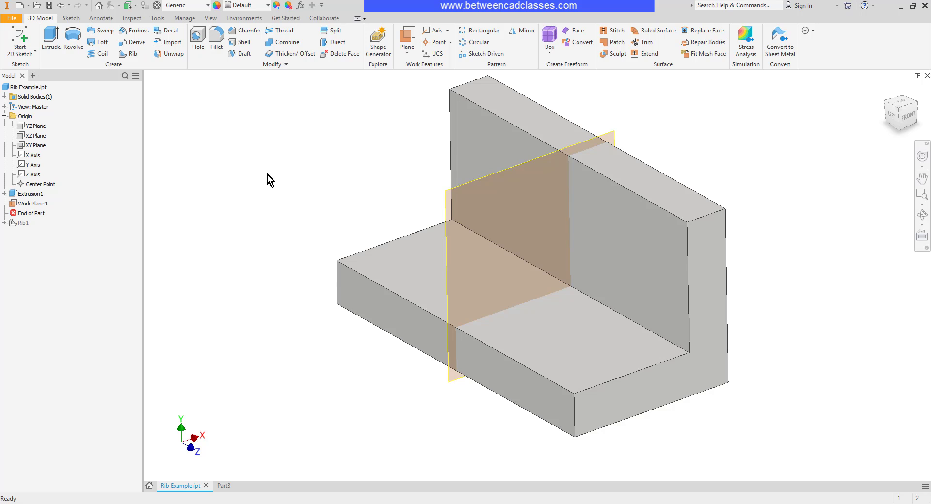
Step: Start a new 2D sketch on the work plane and centre the bracket in view
click(25, 37)
click(485, 181)
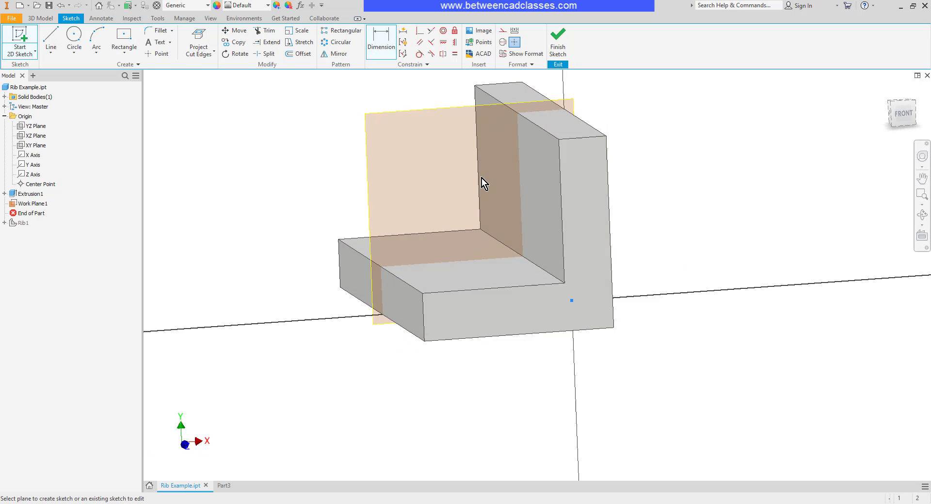
middle_drag(295, 146, 304, 234)
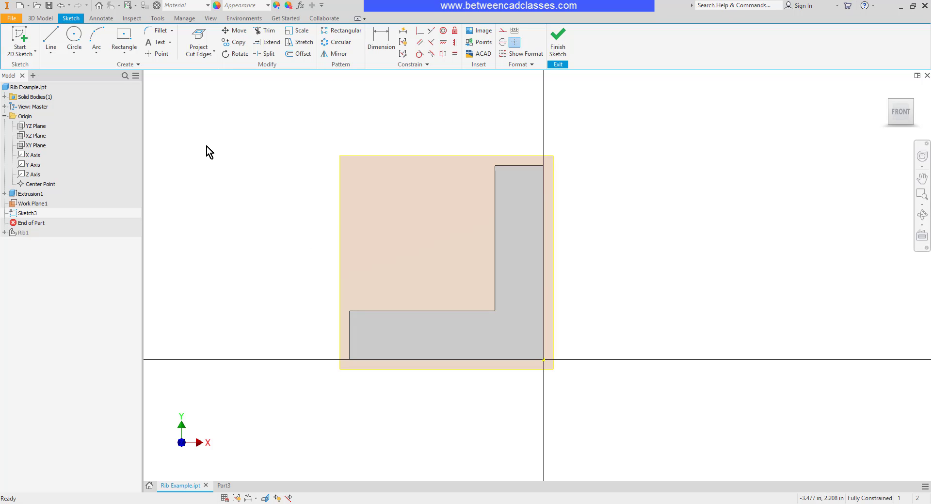
Step: Draw a three-point arc from the base up toward the upright wall
click(97, 41)
click(402, 302)
click(489, 228)
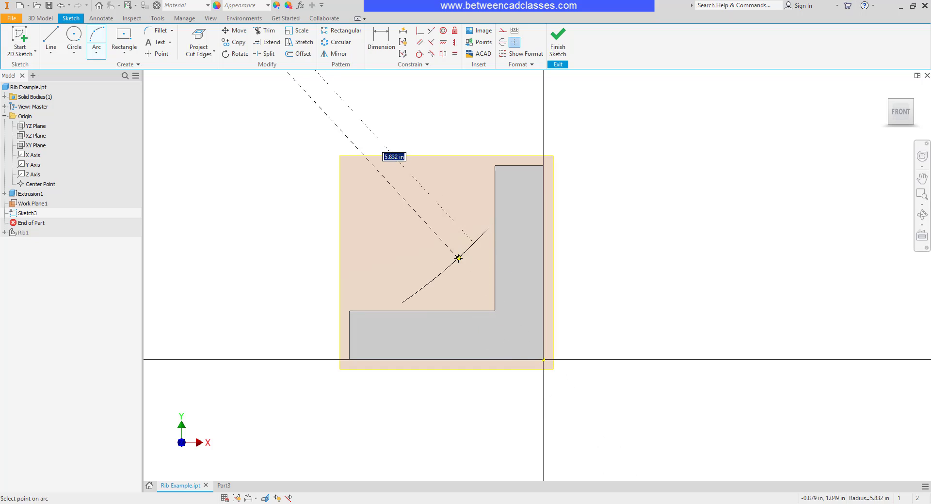
click(461, 261)
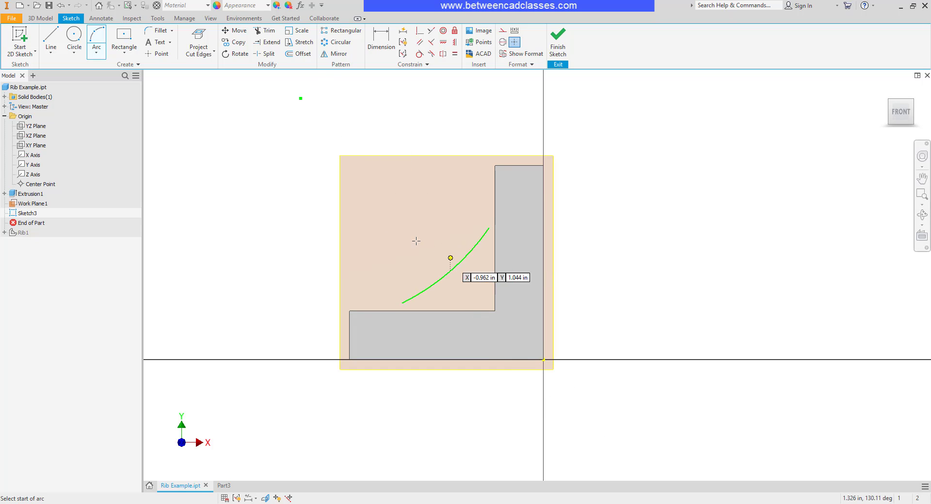
key(Escape)
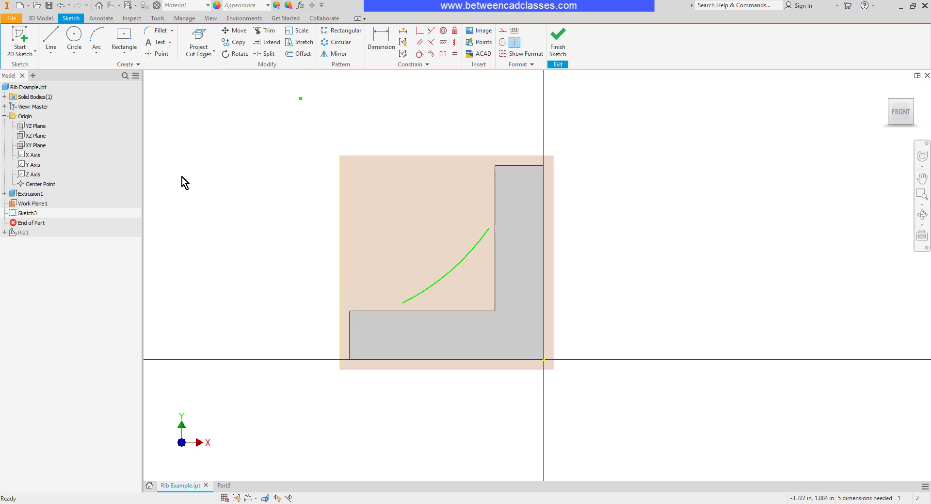
Step: Finish Sketch3 and create Rib2 from the arc, parallel to the sketch plane
click(569, 43)
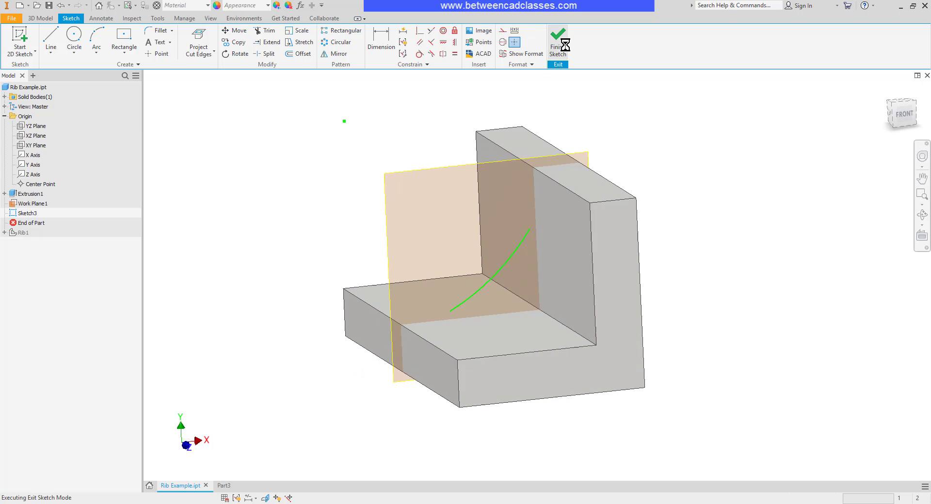
click(129, 54)
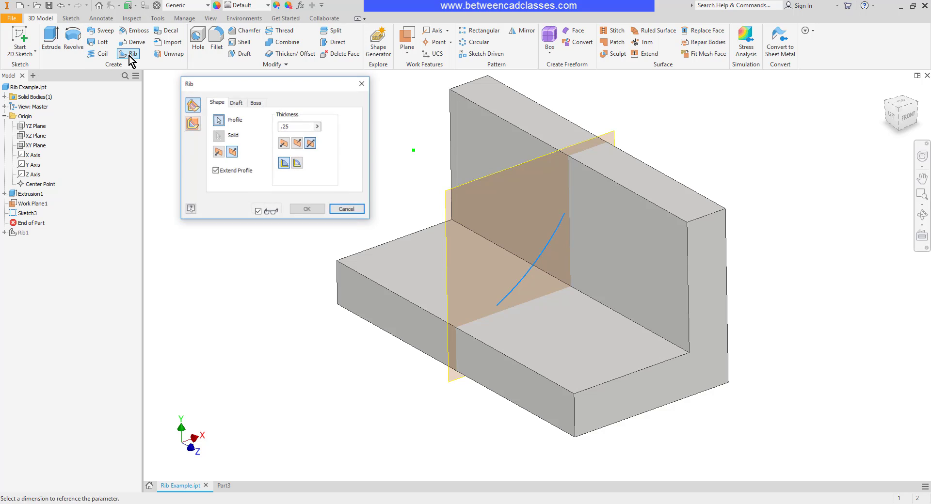
click(193, 125)
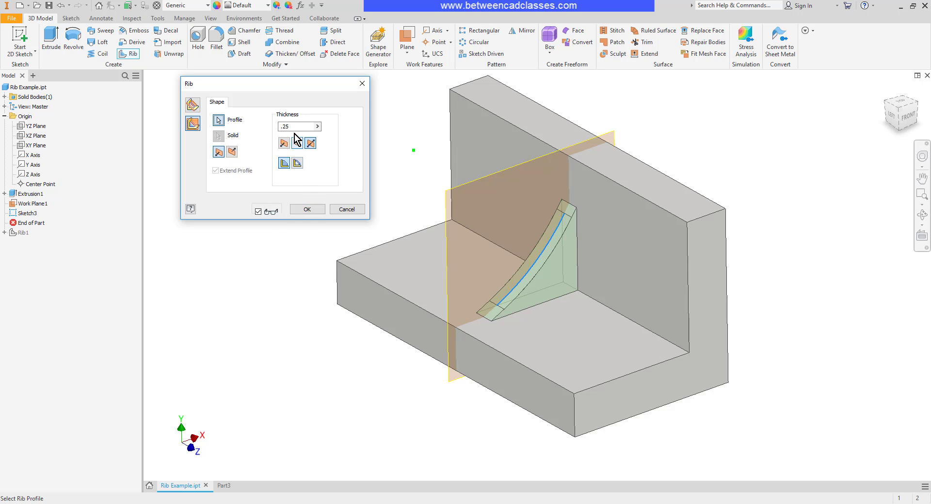
click(308, 211)
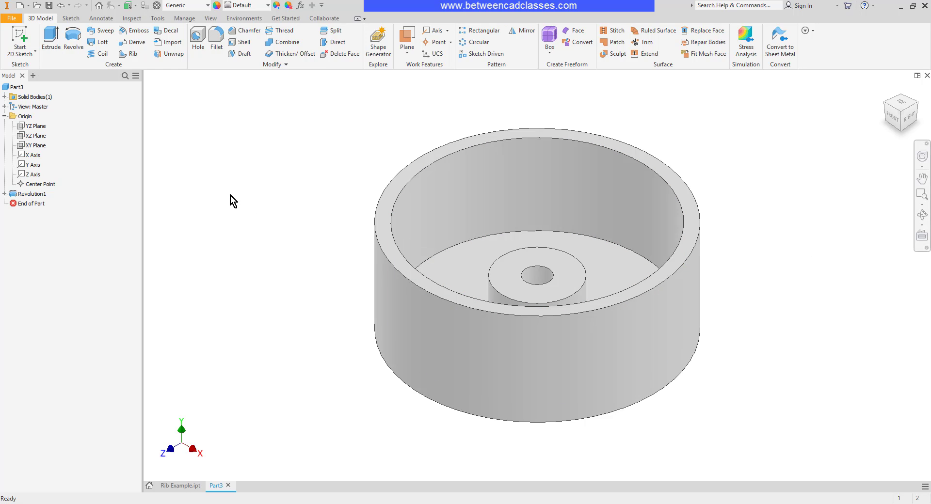
Step: Select the XY Plane under Origin in the Part3 browser
click(35, 145)
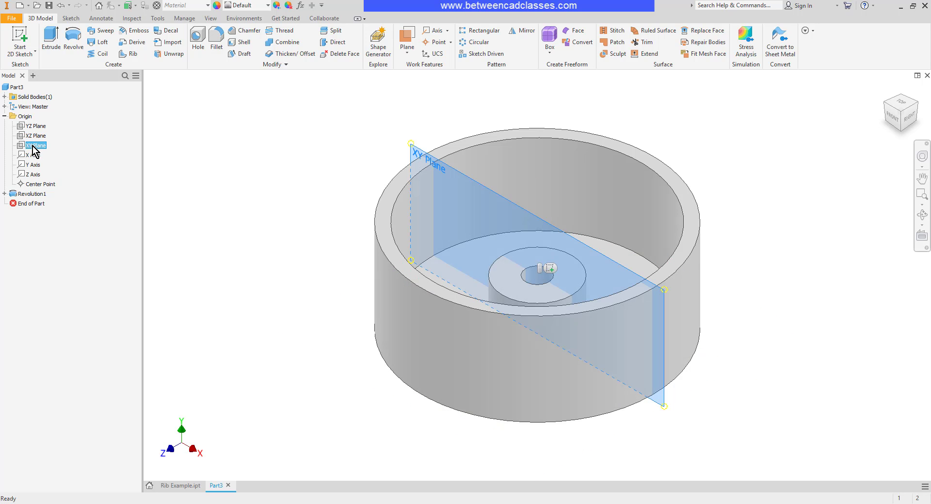
Step: Start a sketch on the XY Plane, slice the graphics and project the cut edges
click(33, 42)
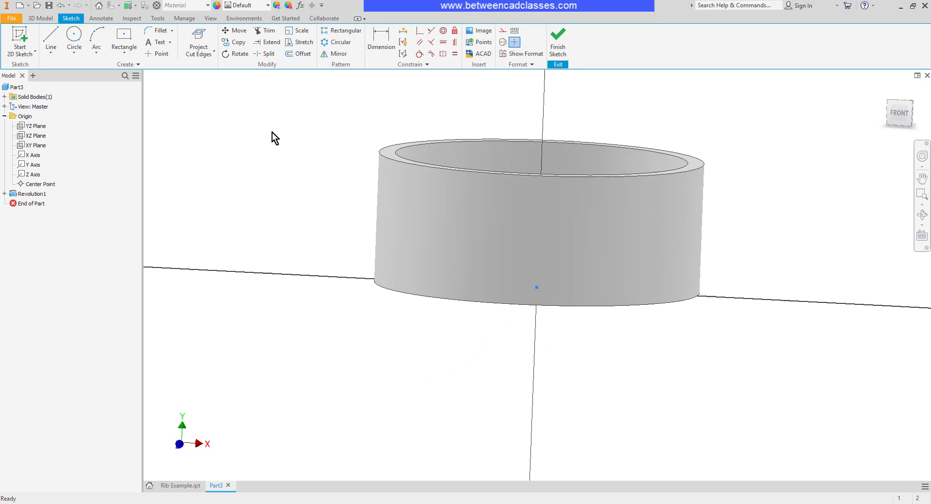
right_click(307, 97)
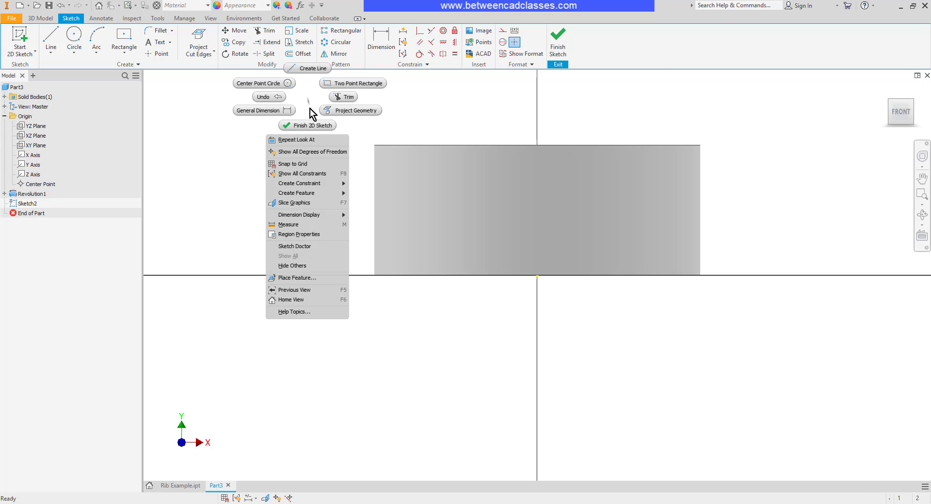
click(311, 203)
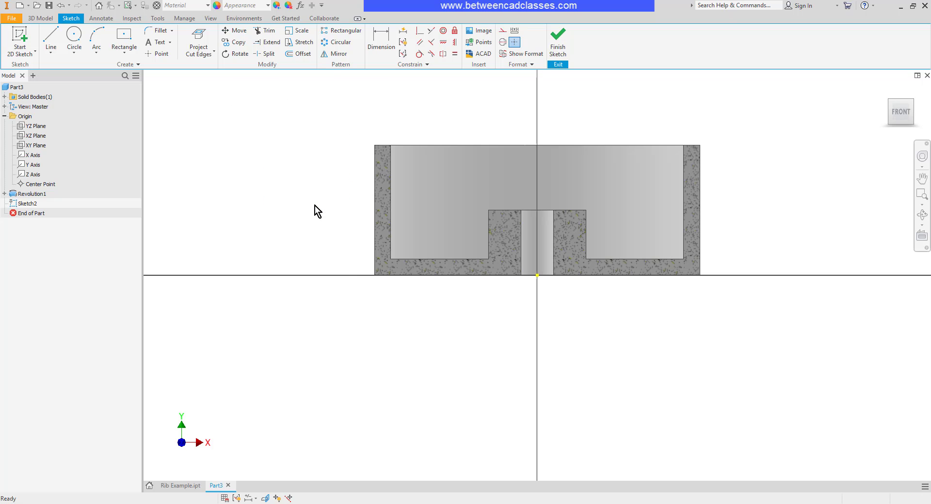
click(198, 41)
Step: Draw a line from the hub's top corner to the wall's top inner corner, then finish the sketch
click(51, 40)
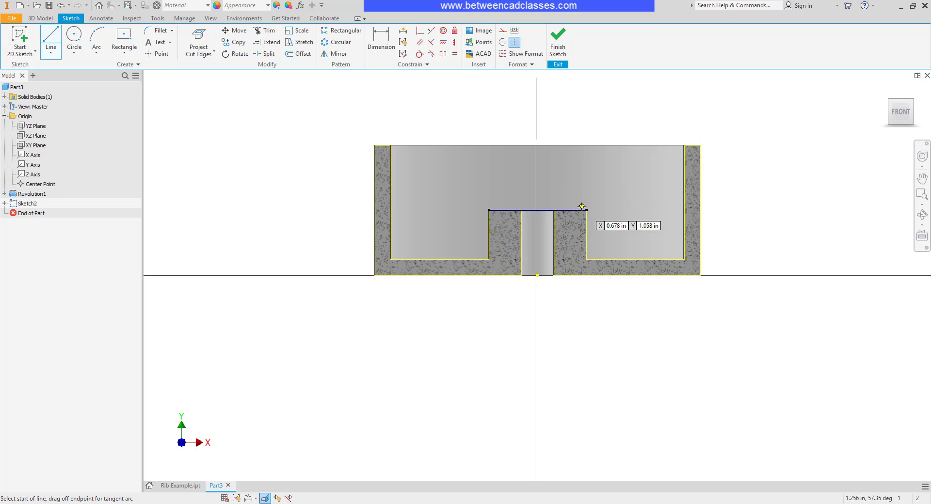
click(585, 210)
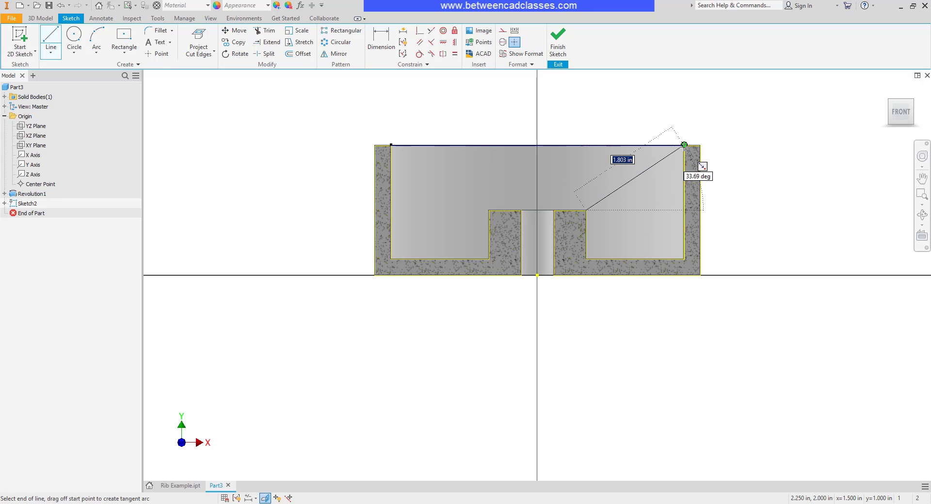
click(684, 145)
click(557, 41)
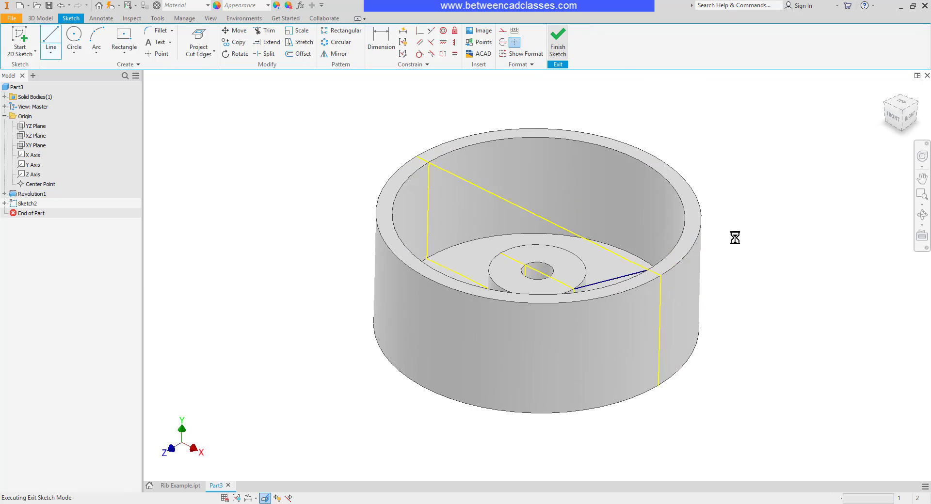
Step: Extrude the profile under the sloped line 0.5 in, symmetric about the sketch plane
key(e)
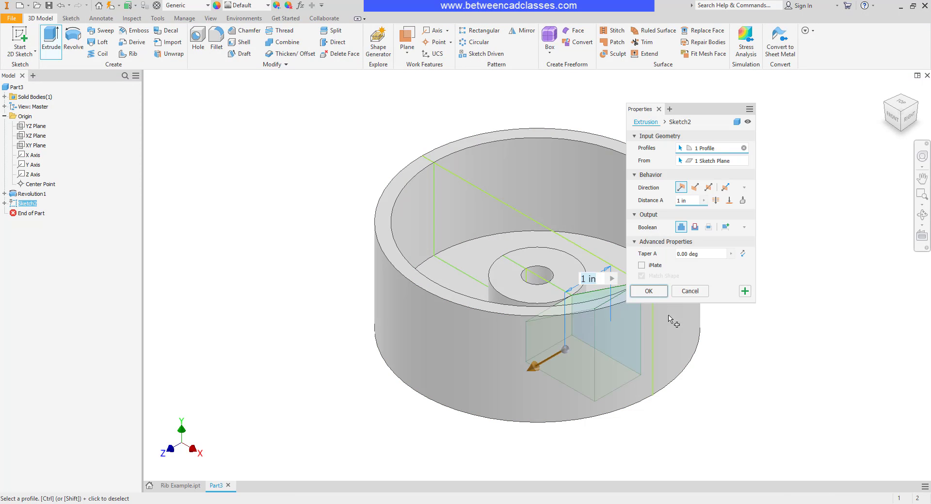
click(690, 201)
text(.5)
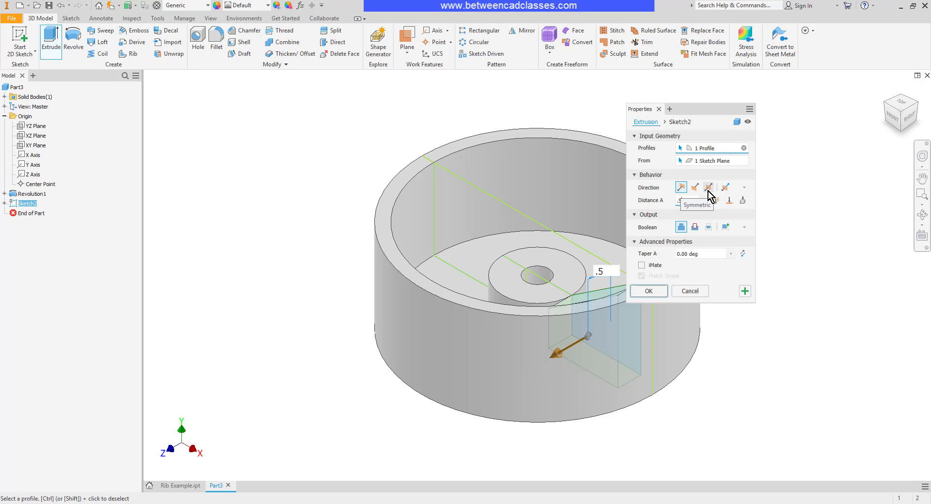
click(708, 189)
click(649, 291)
shift+middle_drag(611, 310, 599, 303)
scroll(623, 378, down, 6)
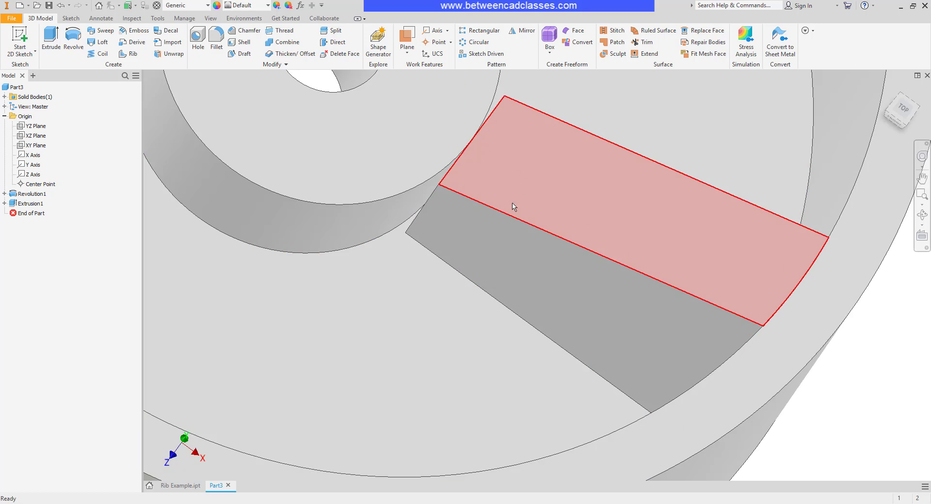
scroll(702, 244, up, 3)
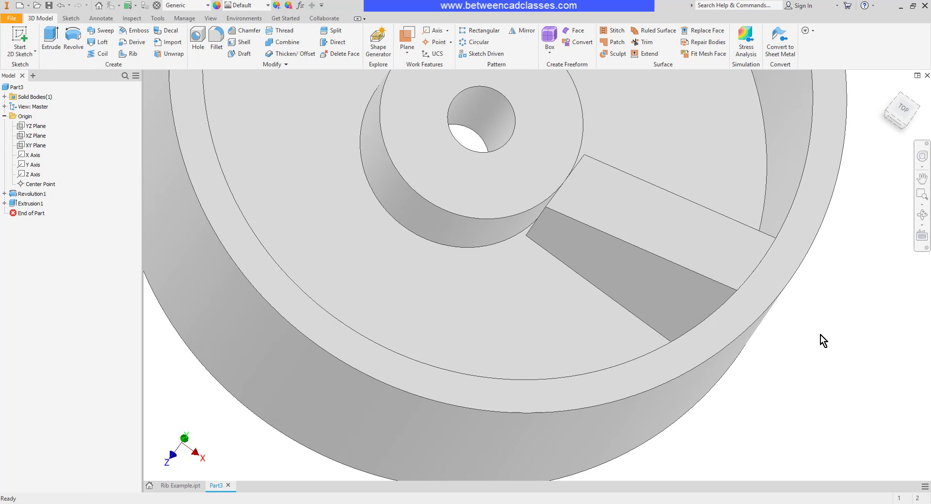
scroll(820, 335, up, 5)
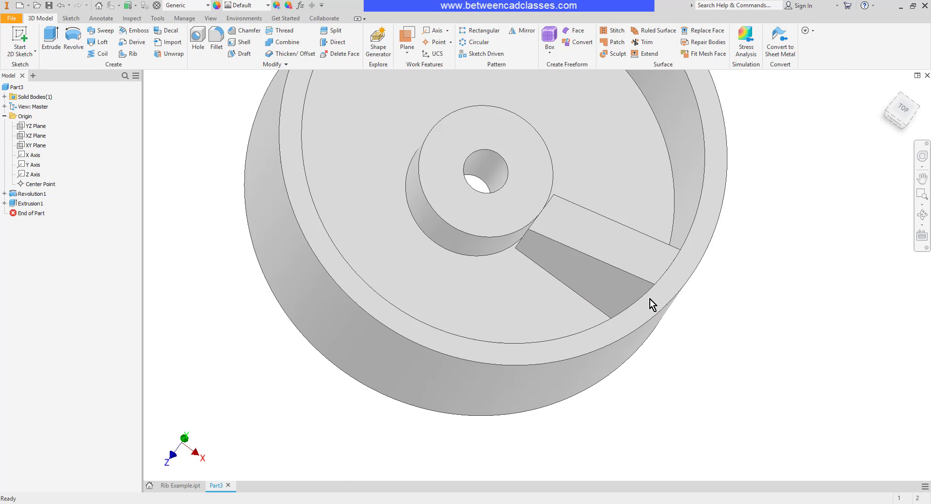
Step: Start a new sketch on the XY Plane, turn it upright, slice the graphics and project cut edges
click(32, 146)
key(s)
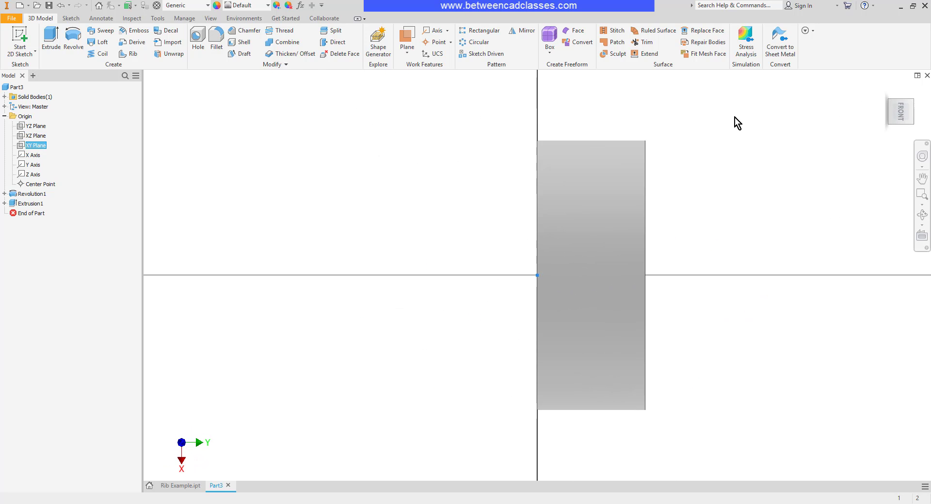
click(915, 90)
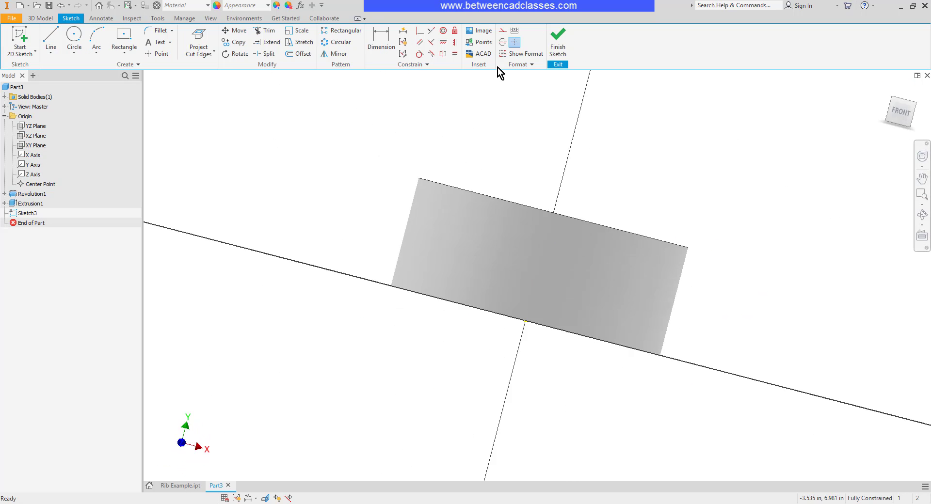
right_click(237, 129)
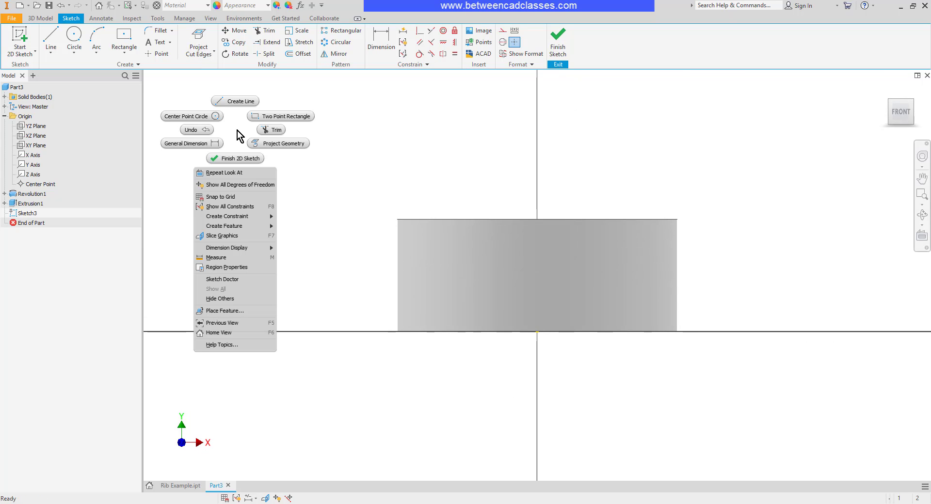
click(248, 236)
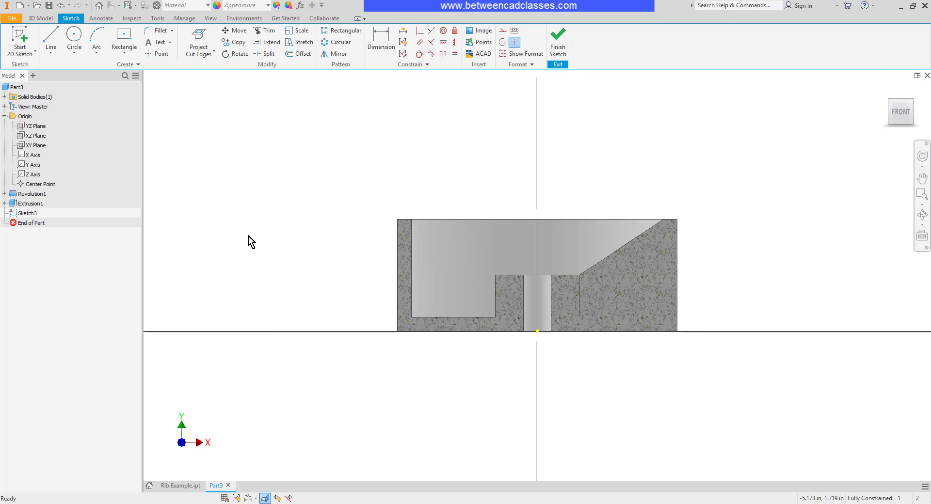
click(198, 40)
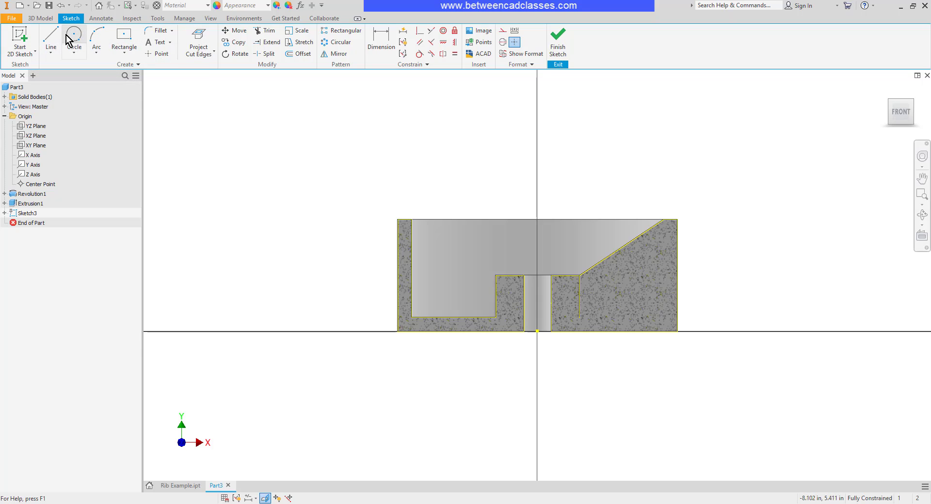
Step: Draw a line from the top-left inner corner down to the cut-edge corner by the hub, then finish
click(51, 39)
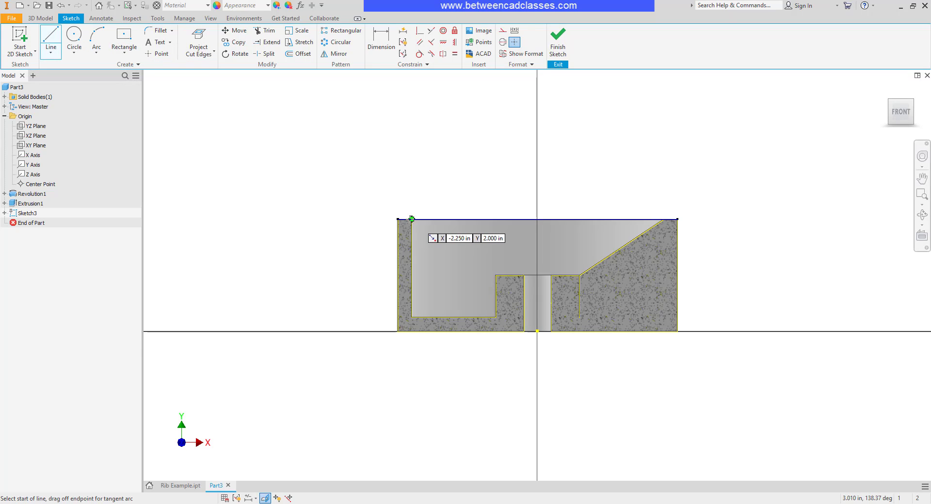
click(411, 219)
click(495, 275)
click(556, 46)
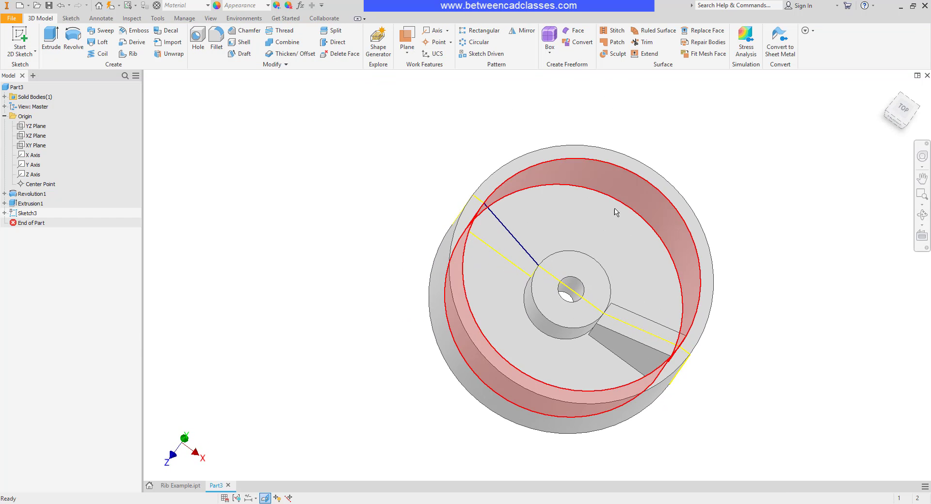
Step: Build a 0.5 in thick rib from Sketch3's line, parallel to the sketch plane
click(129, 54)
click(511, 238)
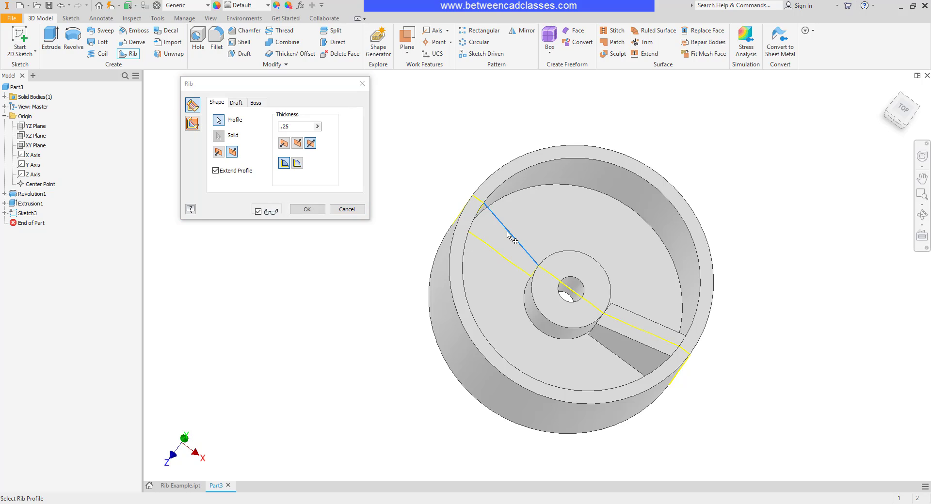
click(194, 125)
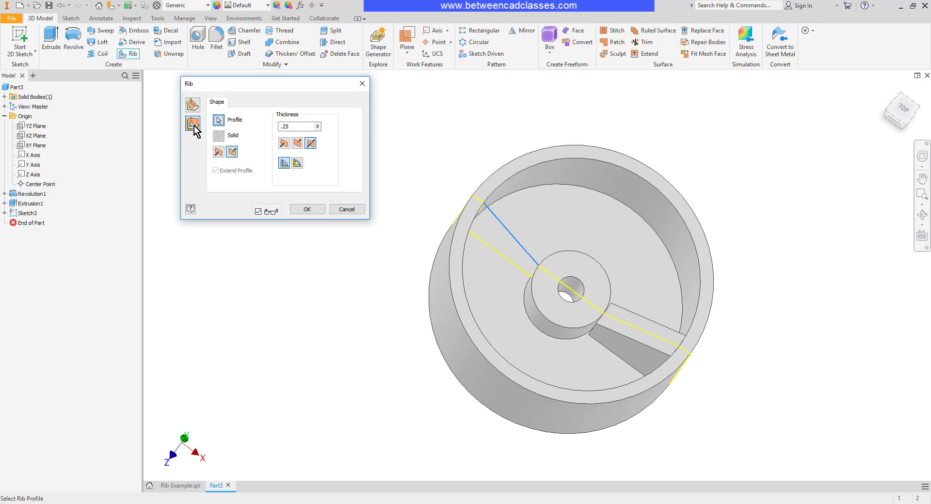
click(218, 153)
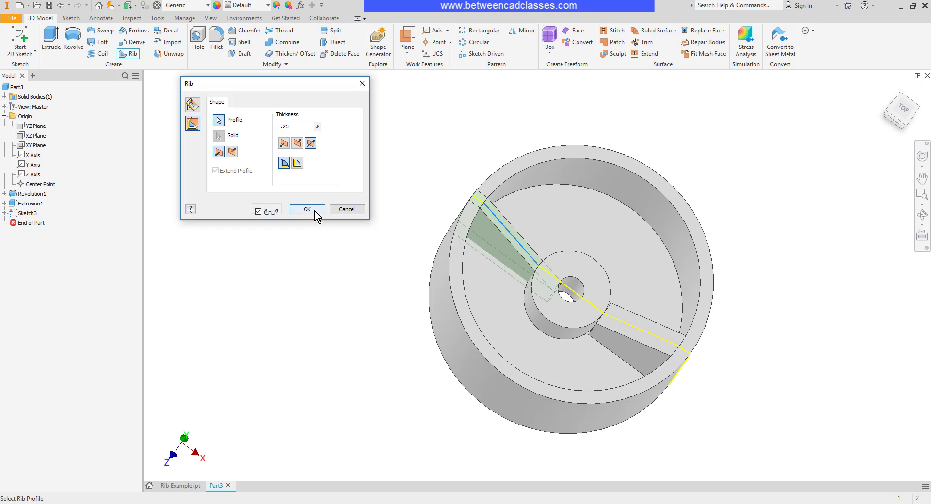
drag(303, 126, 270, 126)
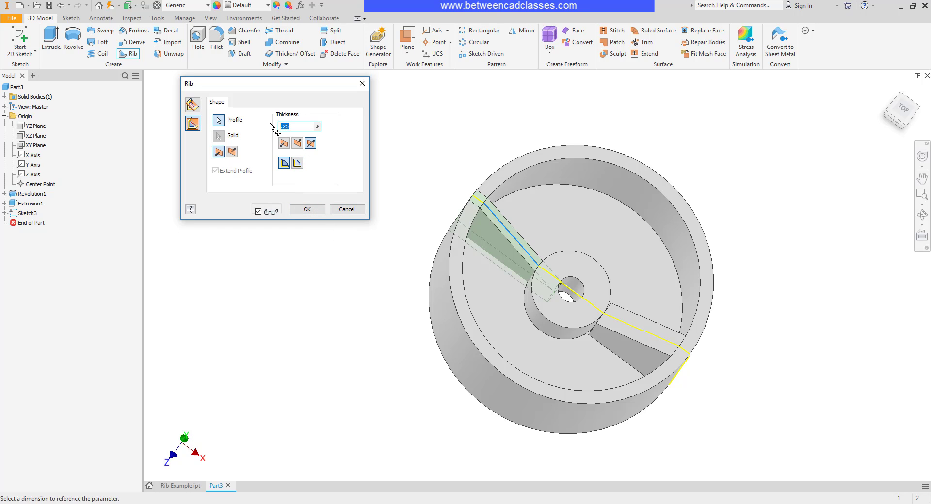
text(.5)
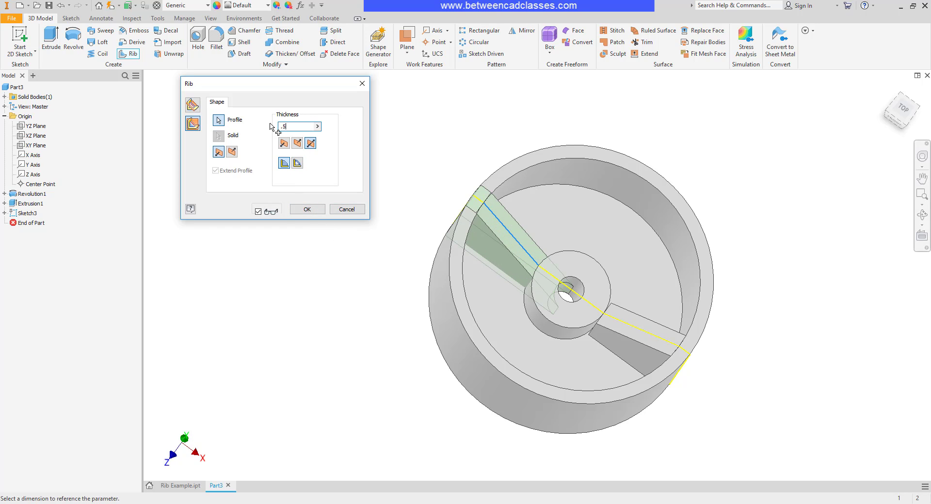
click(308, 210)
Step: Orbit the cylinder toward a top-down view to inspect the new rib inside the cup
scroll(448, 264, down, 2)
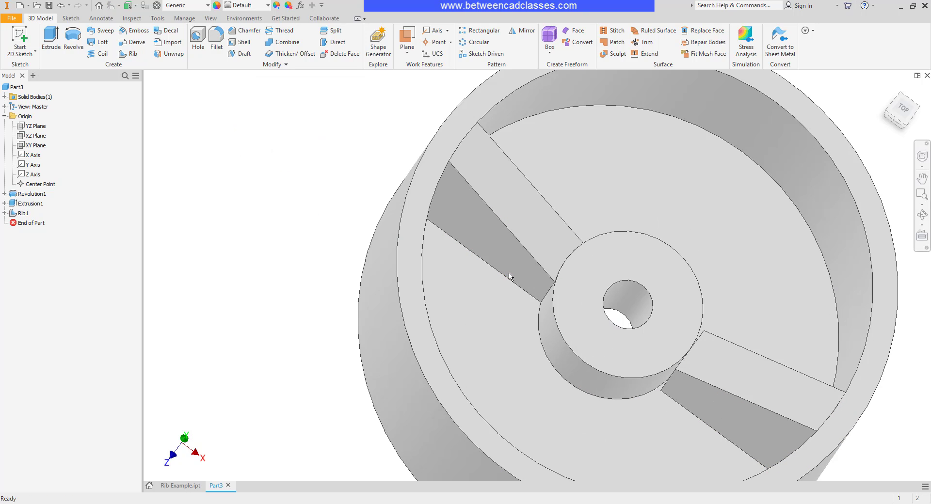
shift+middle_drag(531, 322, 536, 285)
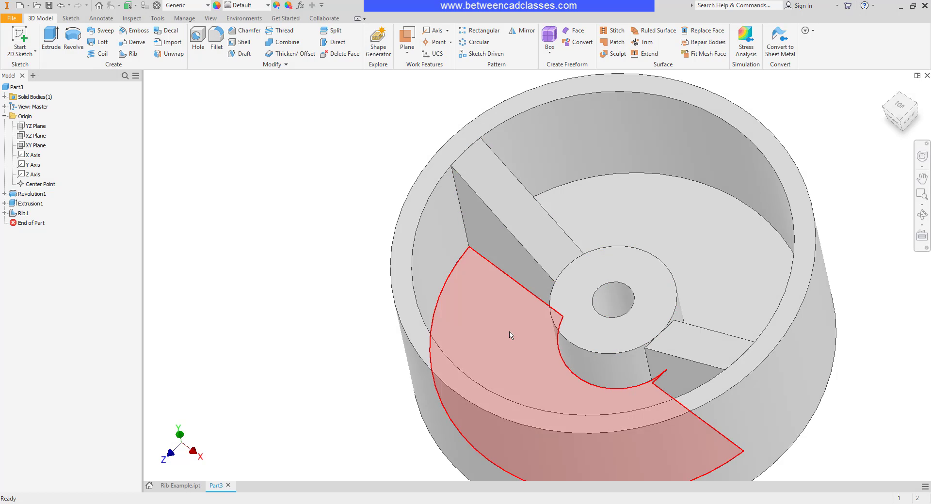
shift+middle_drag(557, 349, 524, 347)
mouse_move(524, 348)
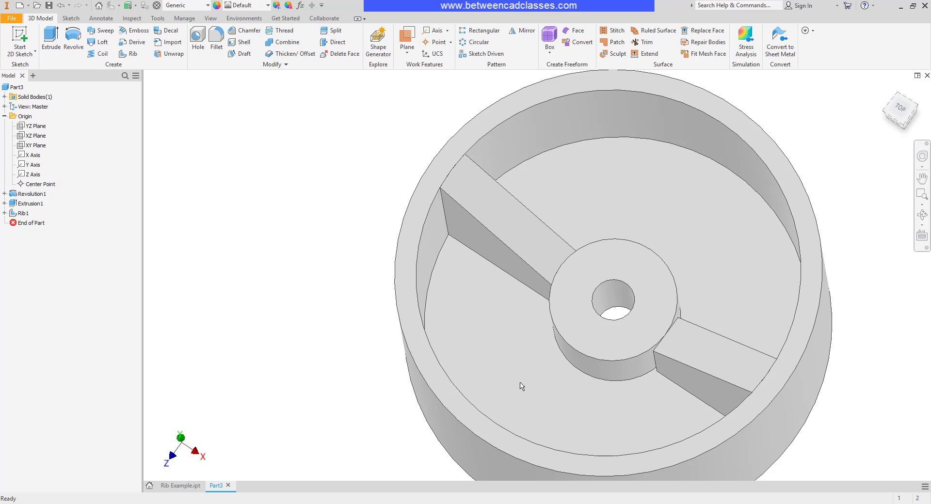
mouse_move(520, 385)
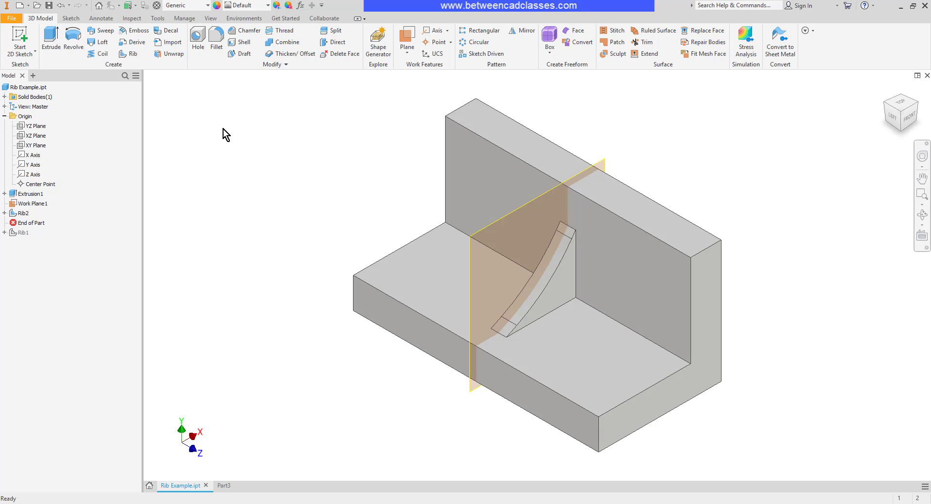
Step: Create Work Plane2 through the back wall's top edge and the base's front edge
click(403, 38)
click(474, 133)
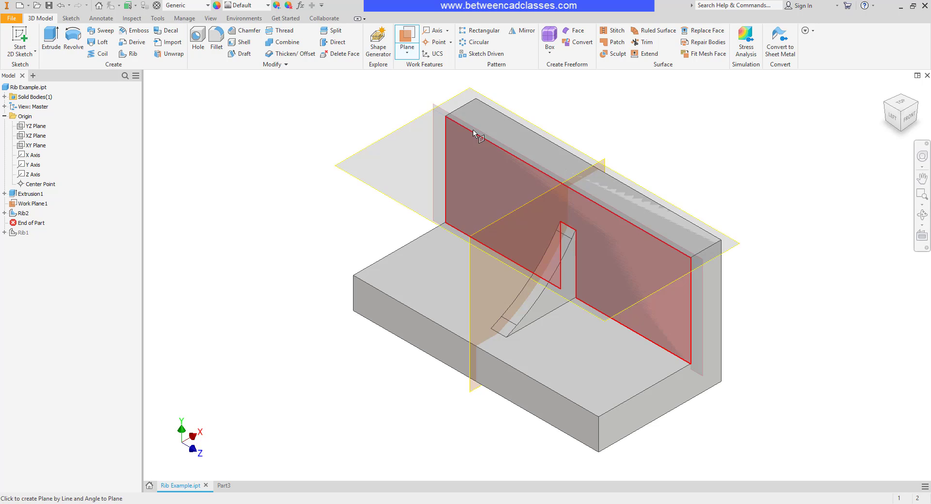
click(408, 308)
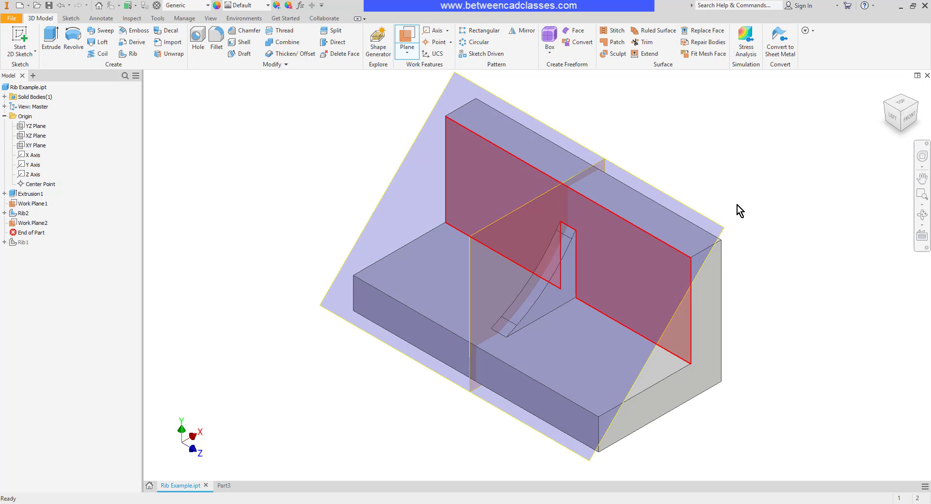
shift+middle_drag(800, 198, 788, 276)
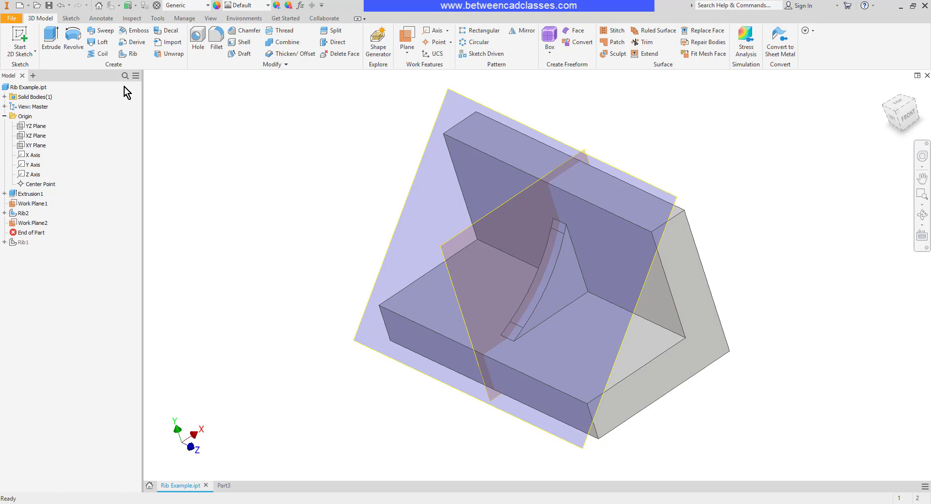
click(20, 39)
Step: On Work Plane2, draw one vertical line left of the existing rib and finish the sketch
click(417, 178)
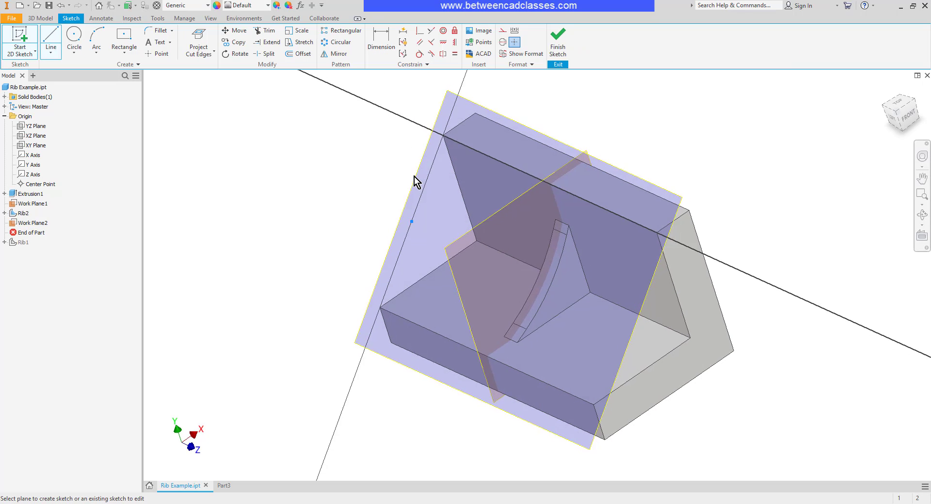
middle_drag(524, 260, 393, 241)
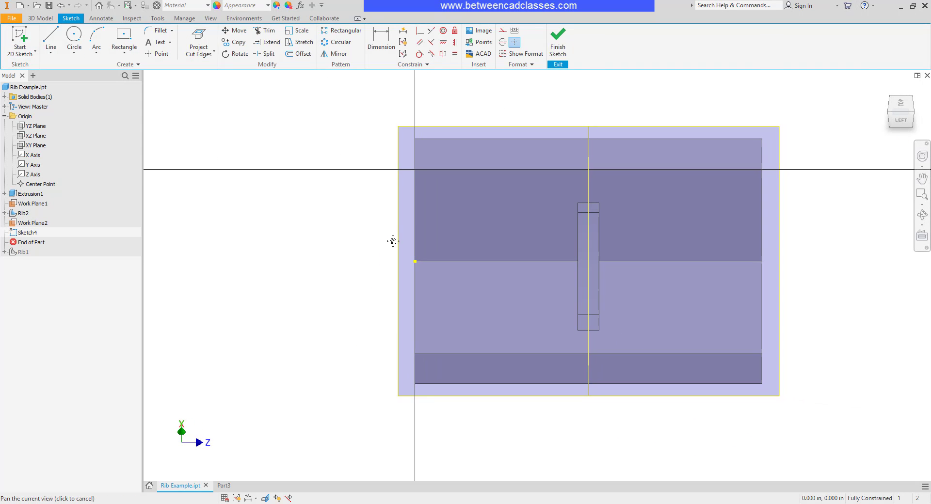
click(48, 38)
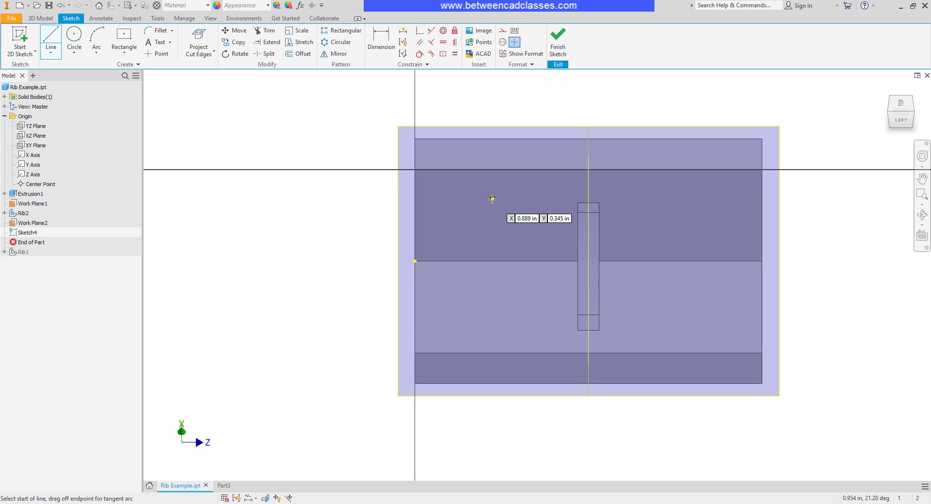
click(492, 200)
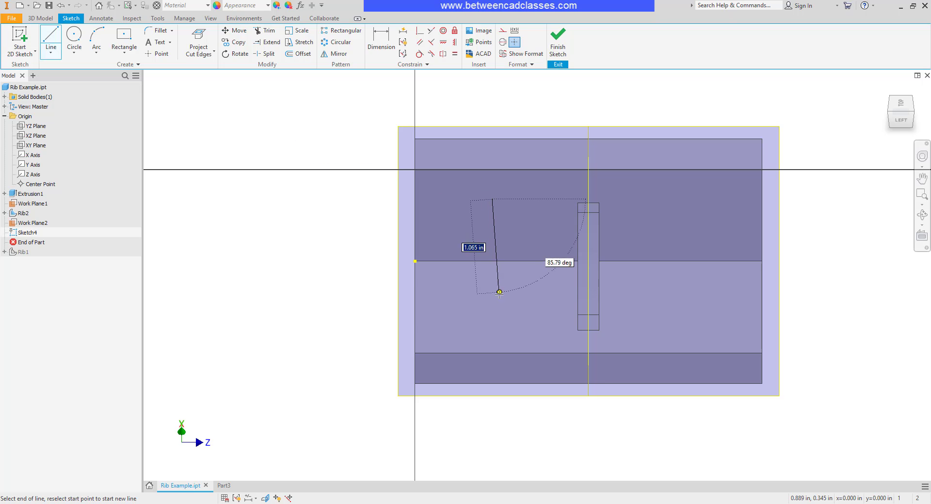
click(492, 322)
key(Escape)
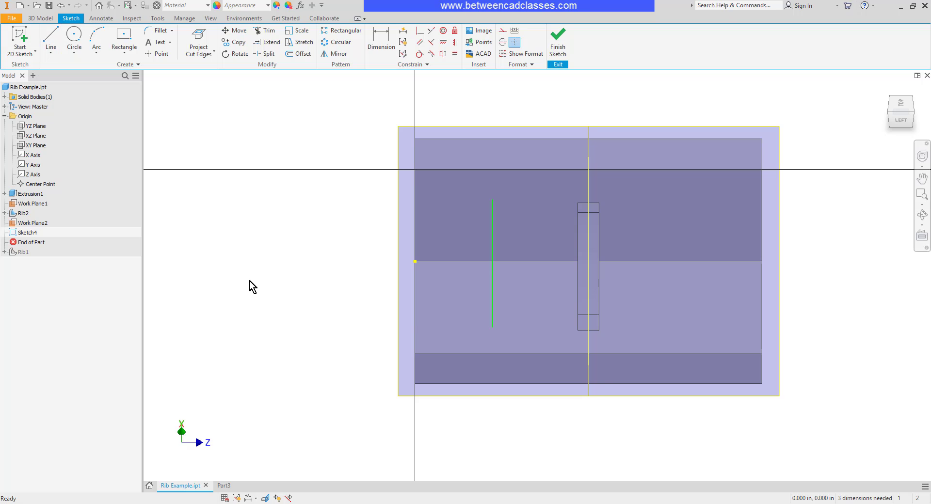
click(558, 39)
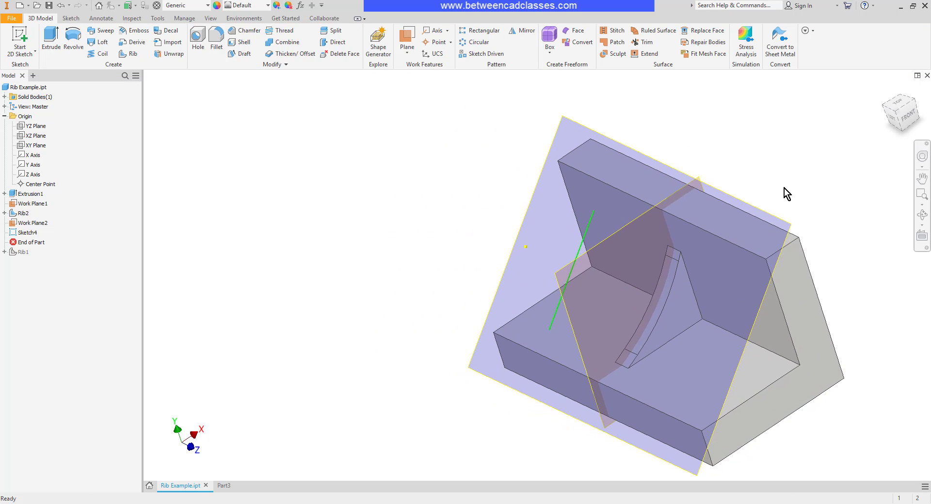
Step: Start a Rib from Sketch4's line and choose a direction to preview a 0.25-thick web
click(128, 53)
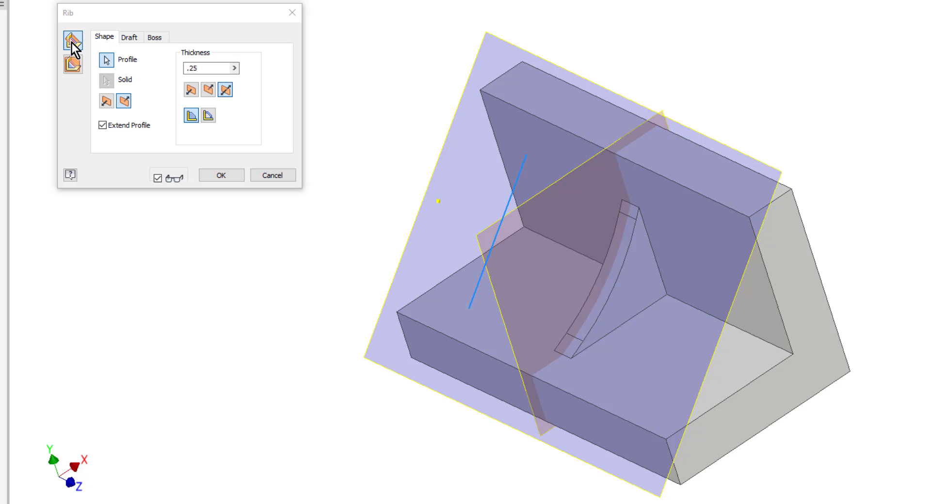
click(107, 105)
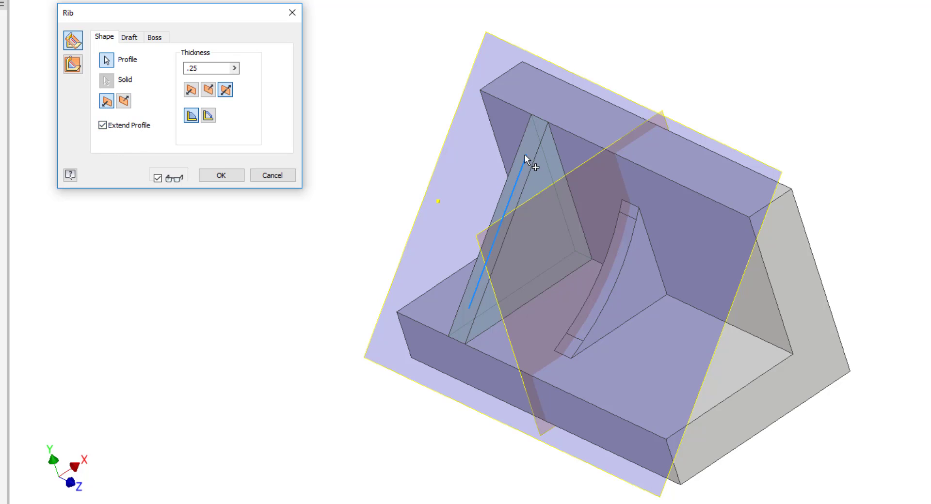
click(103, 125)
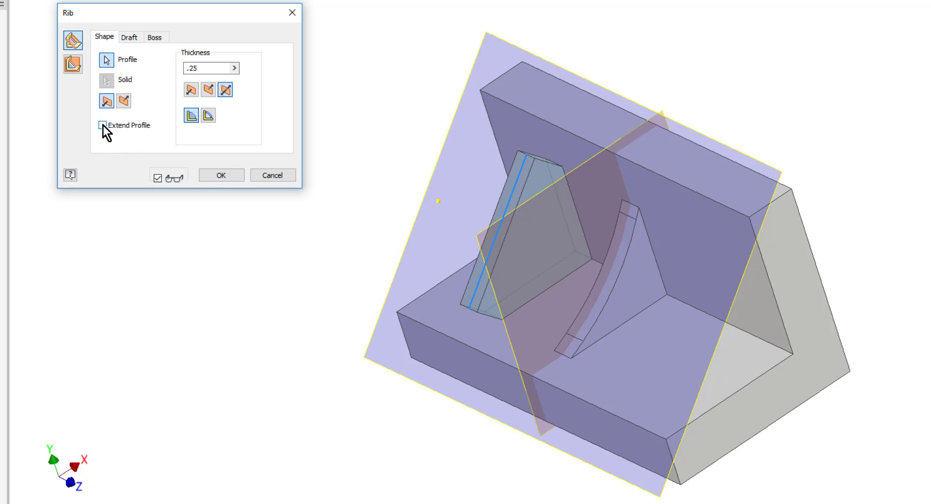
shift+middle_drag(307, 293, 361, 288)
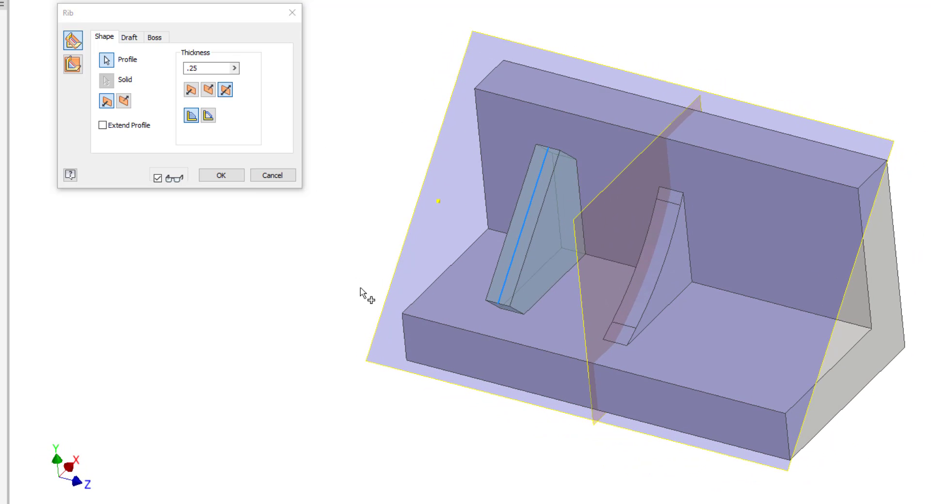
click(102, 125)
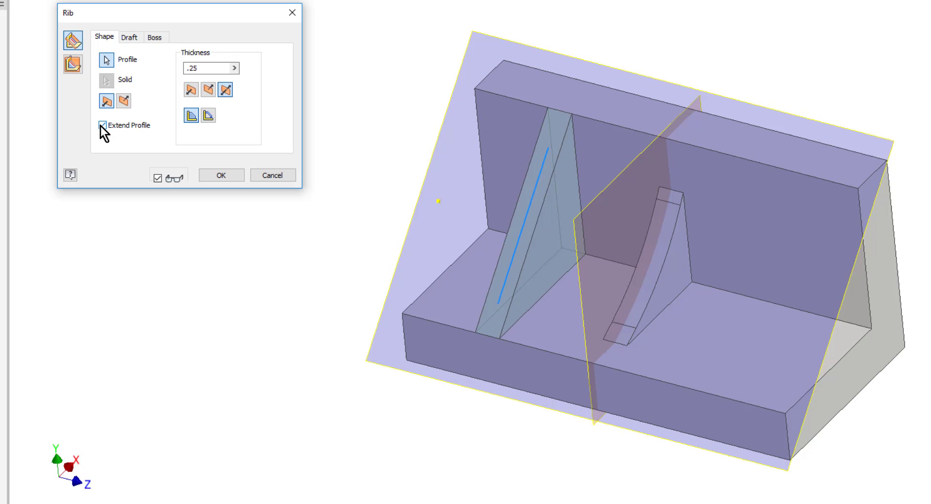
click(208, 116)
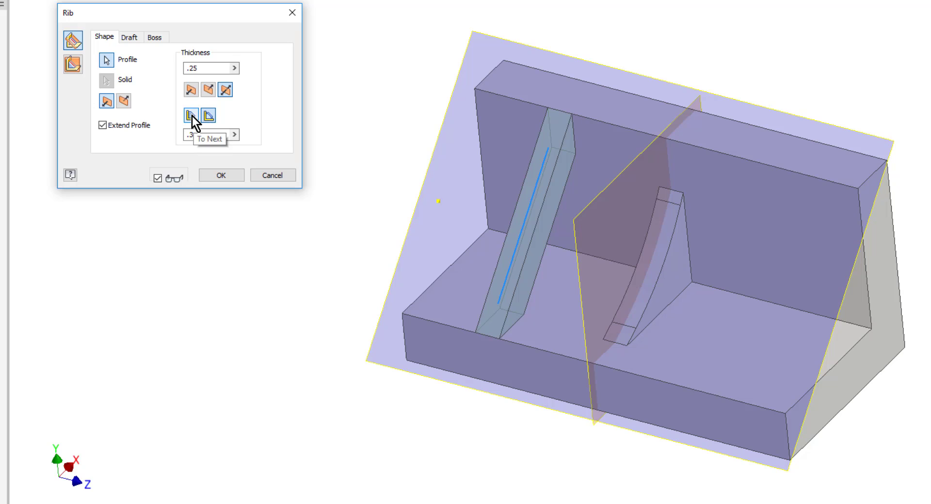
click(191, 115)
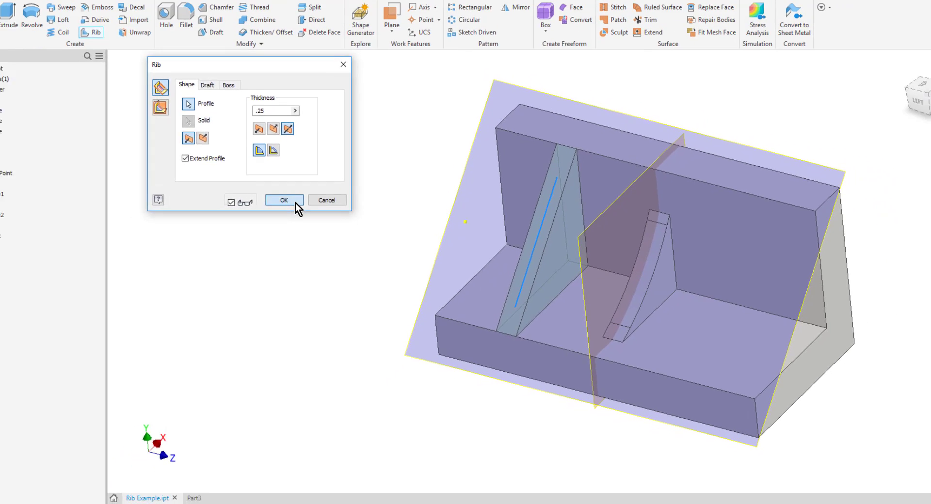
Step: Confirm the Rib dialog to create Rib3, the 0.25-thick angled brace
click(221, 175)
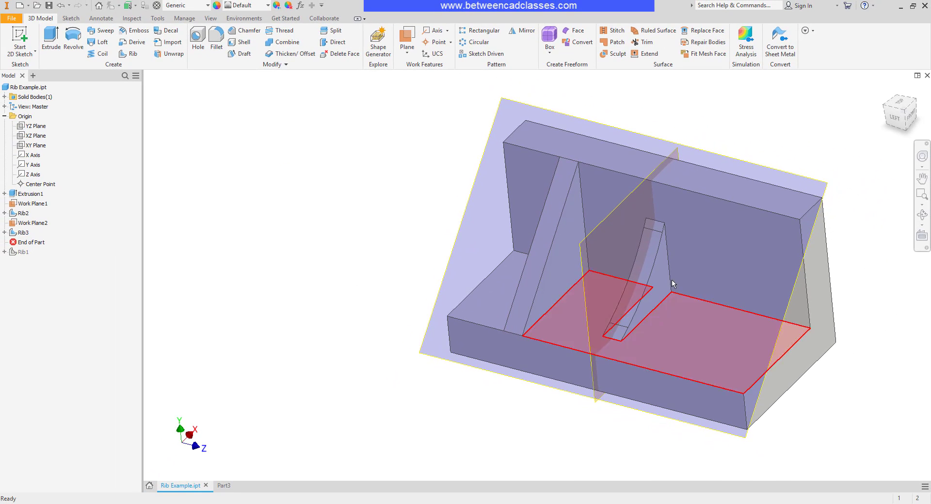